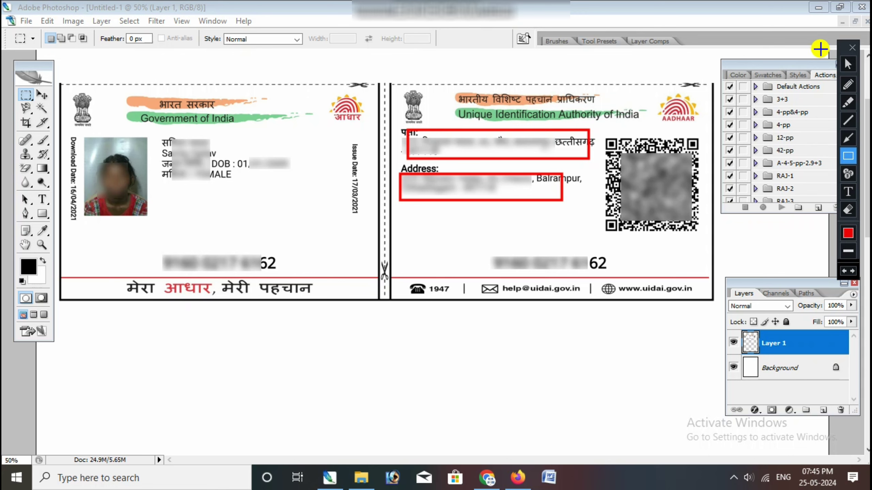
Switch to the myAadhaar page in Chrome and clear the red rectangle annotations from the screen
click(843, 65)
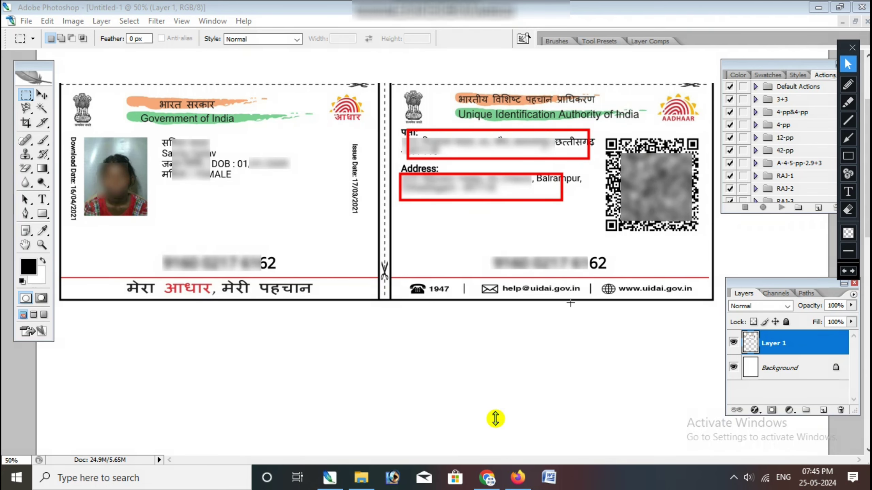
click(487, 479)
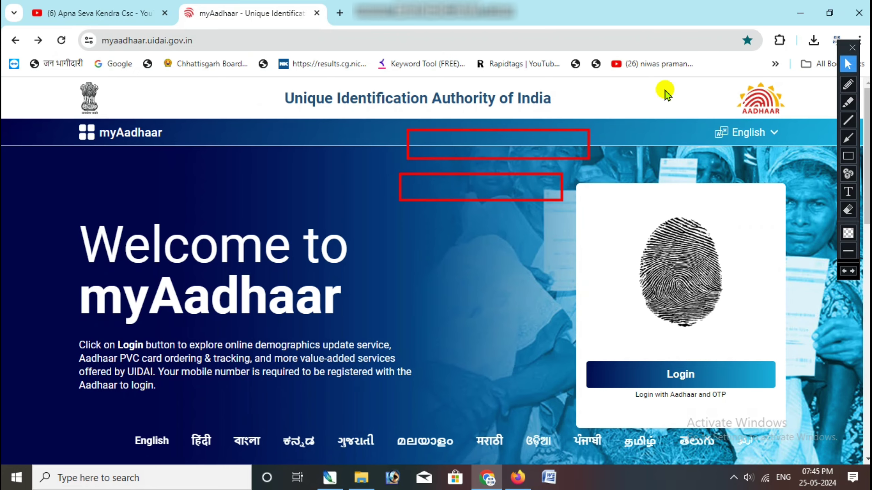
click(845, 210)
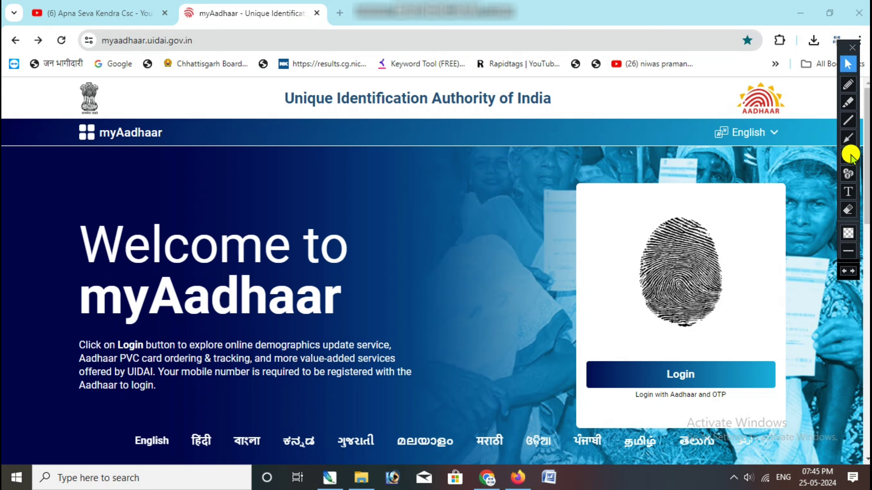
click(843, 212)
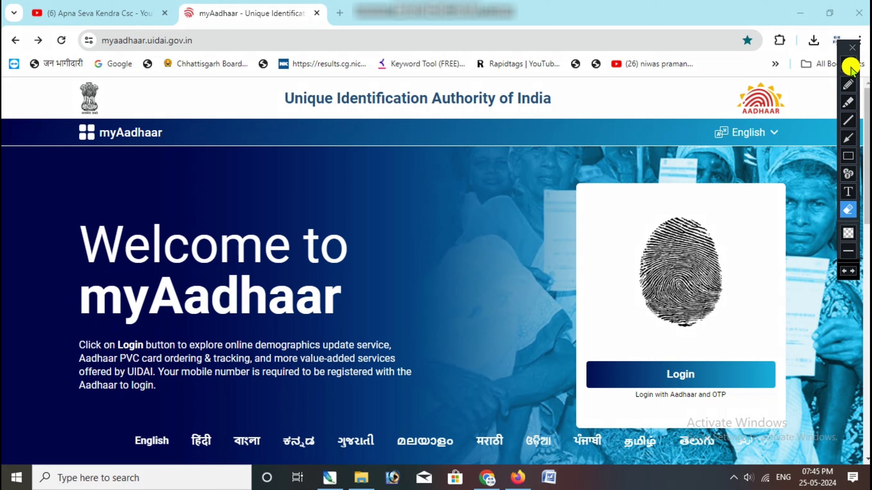
click(847, 65)
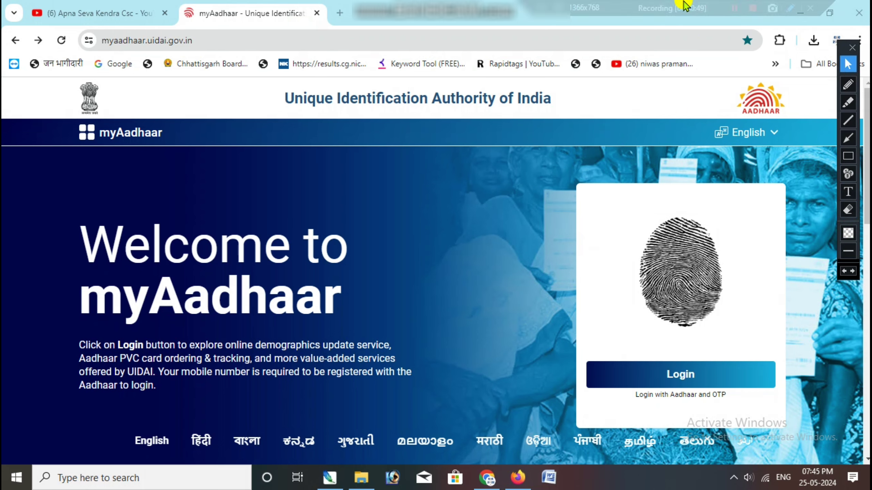
Mark the Login button with a red rectangle and arrow, open the Aadhaar login page and clear the marks
click(848, 156)
drag(583, 351, 766, 395)
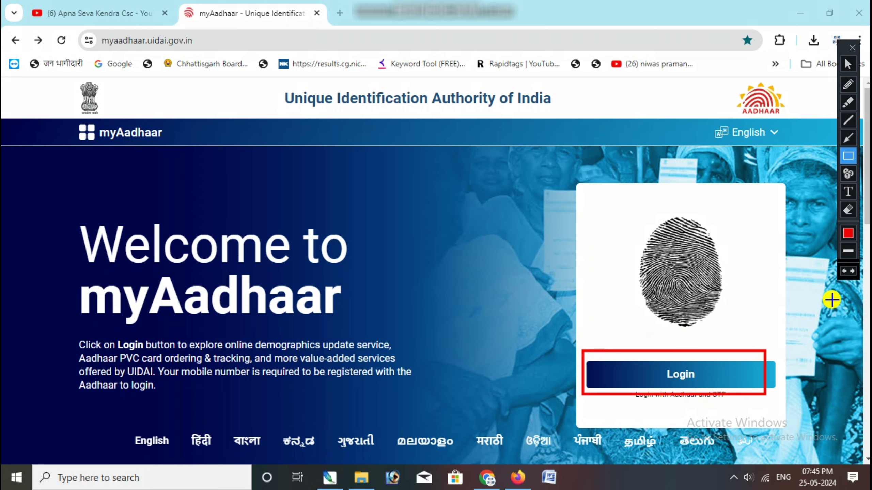
click(848, 138)
drag(760, 241, 696, 360)
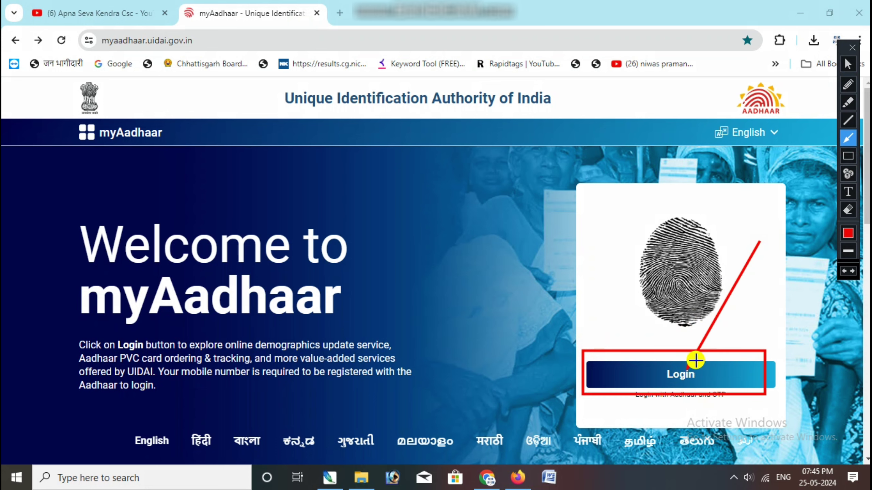
click(846, 62)
click(685, 372)
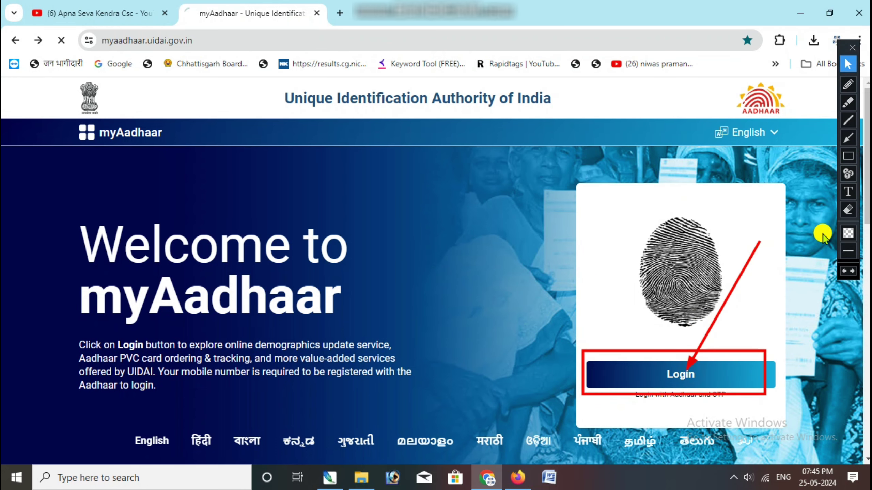
click(846, 210)
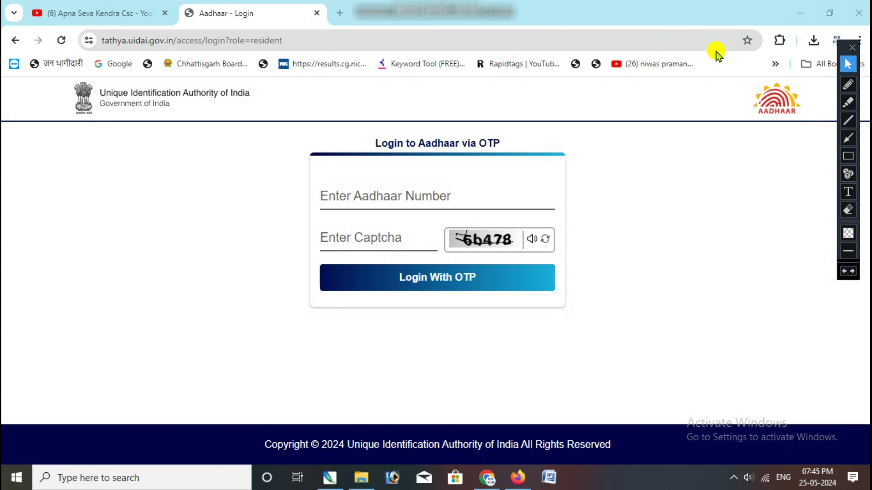
Frame the Enter Aadhaar Number field, the Enter Captcha field and the Login With OTP button with red rectangles
click(846, 156)
drag(312, 182, 469, 208)
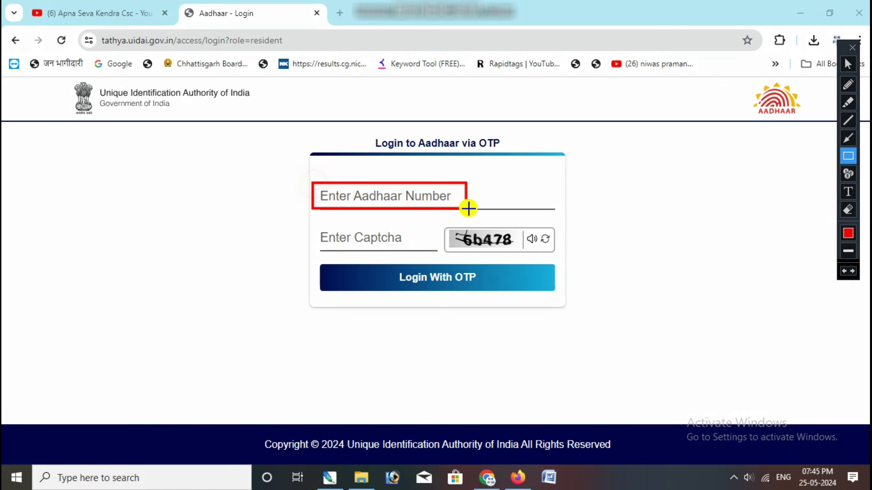
drag(318, 221, 435, 246)
drag(364, 264, 494, 297)
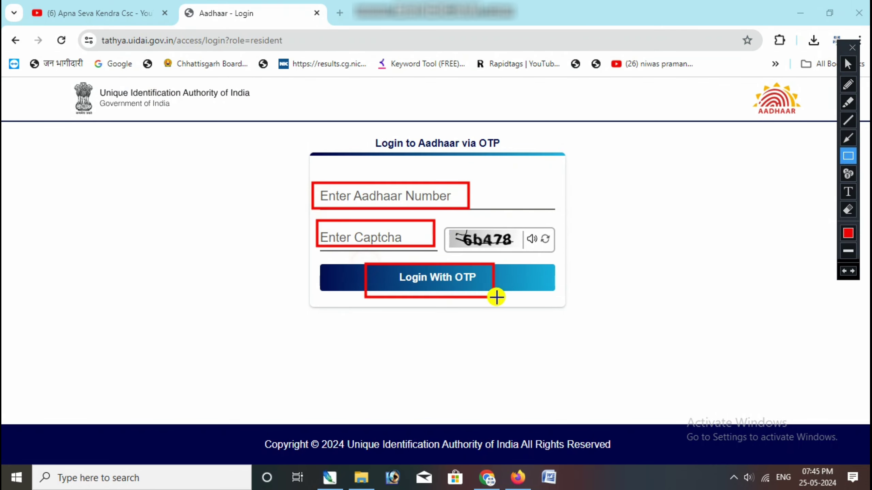
click(846, 64)
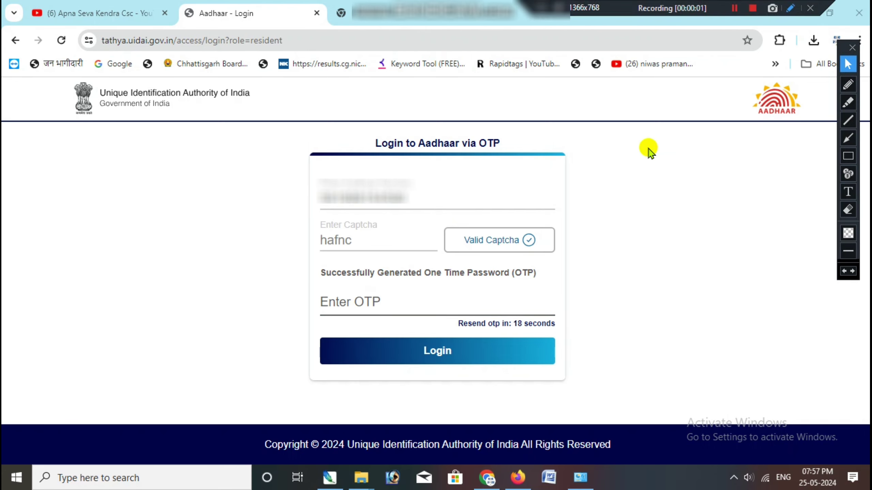
Frame the Enter OTP field and the Login button in red and draw an arrow pointing at Login
click(848, 156)
drag(309, 283, 445, 320)
mouse_move(309, 326)
mouse_down()
mouse_move(515, 366)
mouse_move(526, 378)
mouse_up()
click(848, 138)
drag(581, 259, 441, 352)
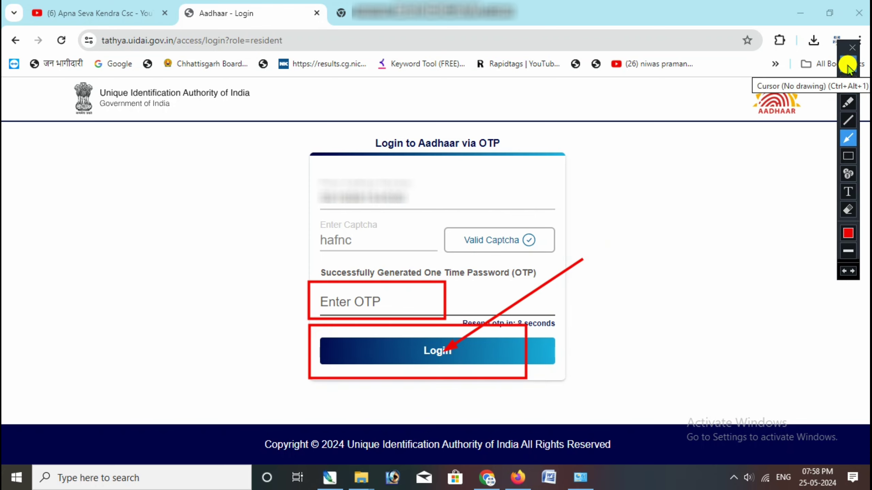
click(848, 67)
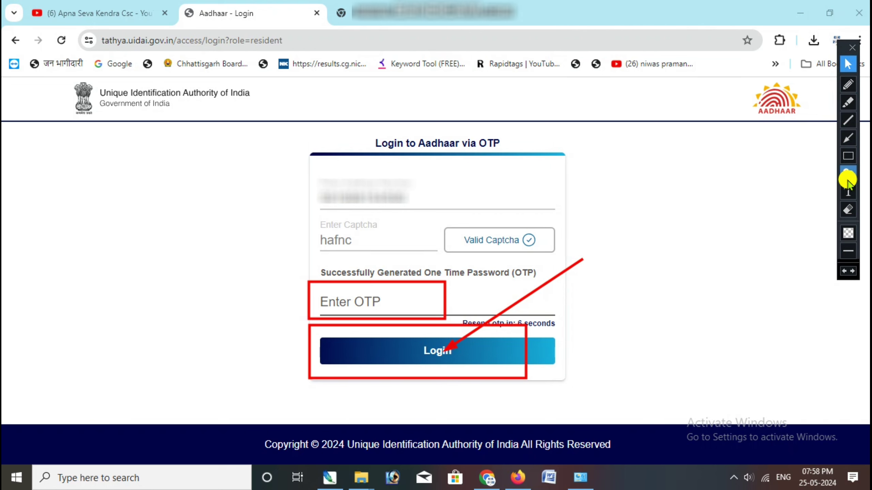
Clear the login annotations and frame the profile picture in the myAadhaar header with a red rectangle
mouse_move(777, 10)
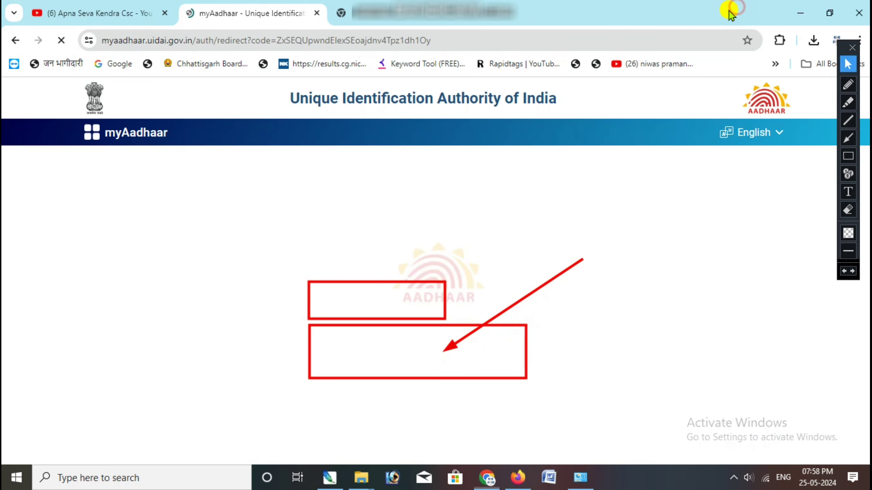
click(849, 207)
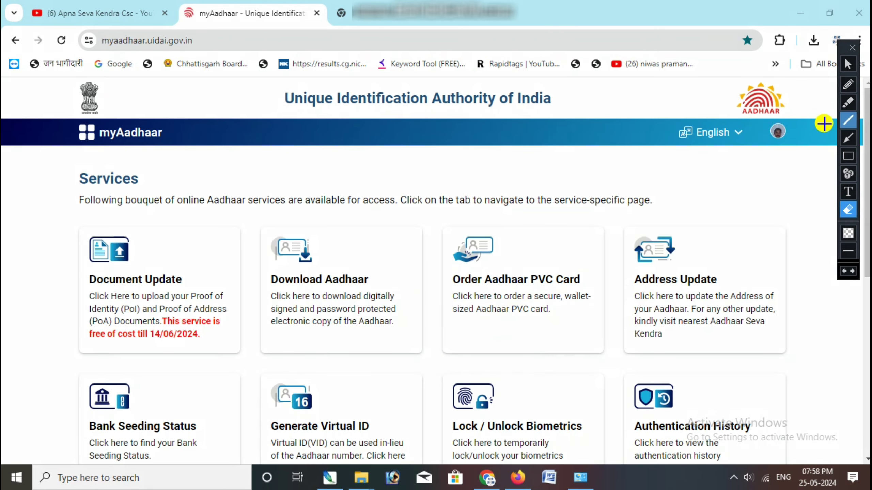
click(847, 154)
drag(755, 114, 801, 151)
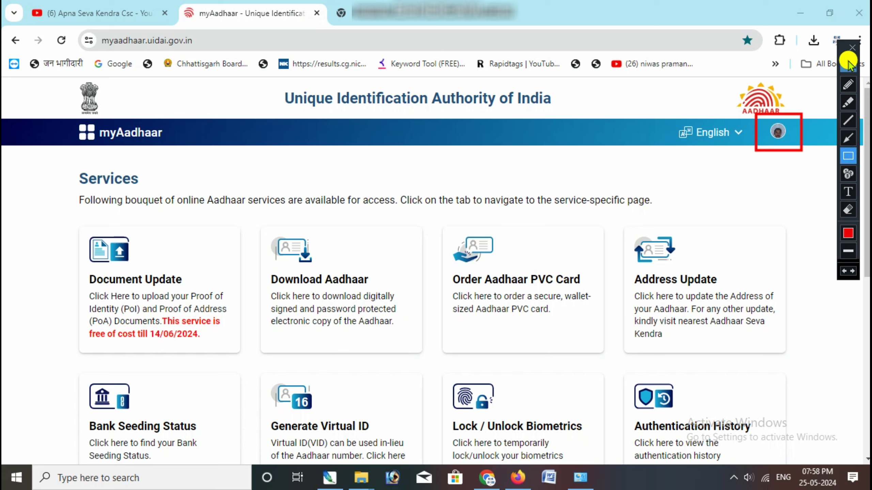
Open the profile's Aadhaar card preview and flip the card to view its front and back, ending on the back
click(848, 63)
click(779, 133)
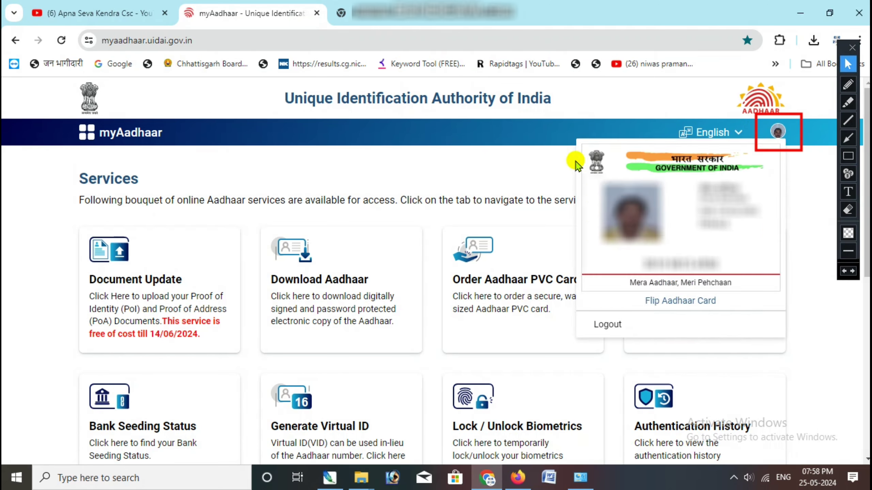
click(674, 303)
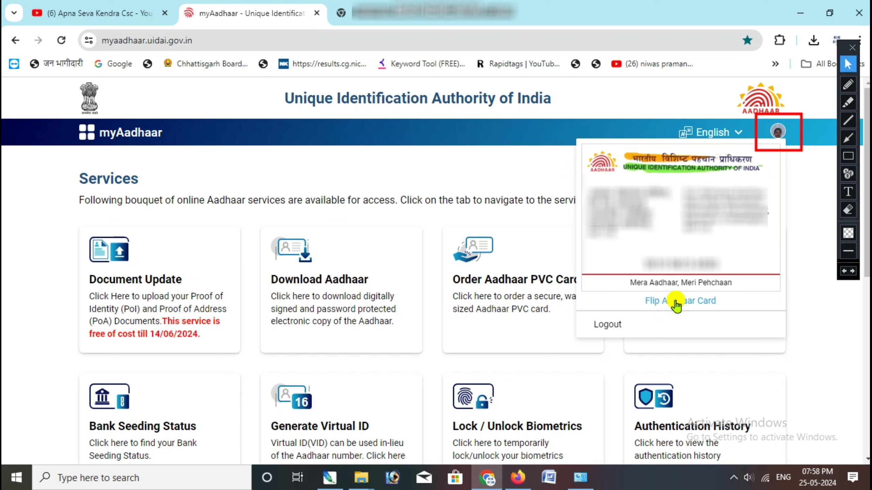
click(674, 303)
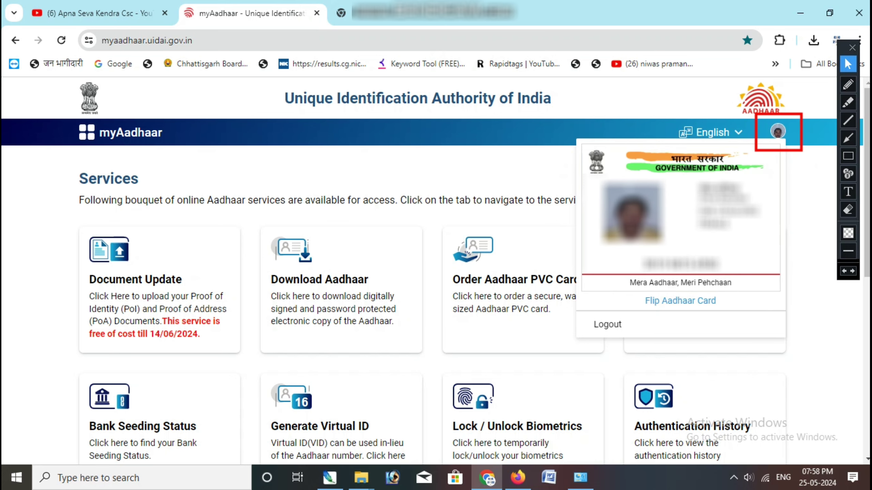
click(848, 156)
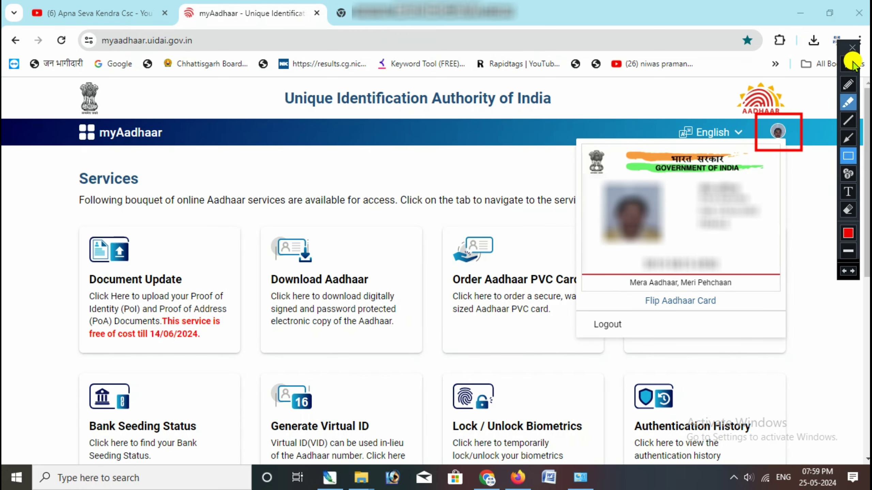
click(851, 64)
click(702, 301)
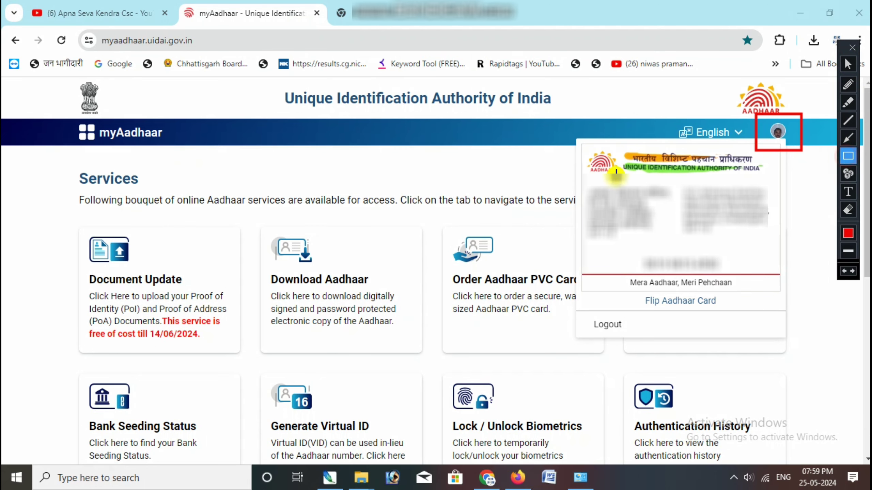
Frame both address blocks on the card's back in red, then clear the marks and close the card preview
drag(580, 177, 651, 244)
mouse_move(682, 176)
mouse_down()
mouse_move(753, 243)
mouse_move(770, 240)
mouse_up()
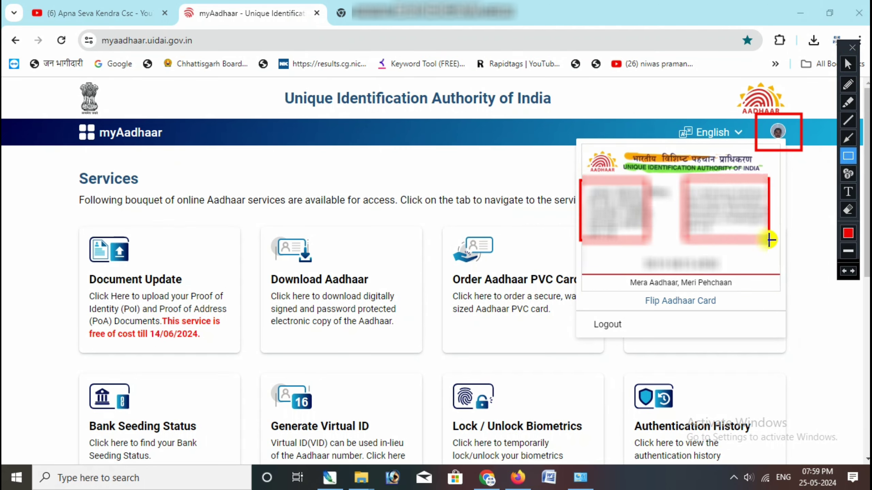
click(847, 209)
click(848, 64)
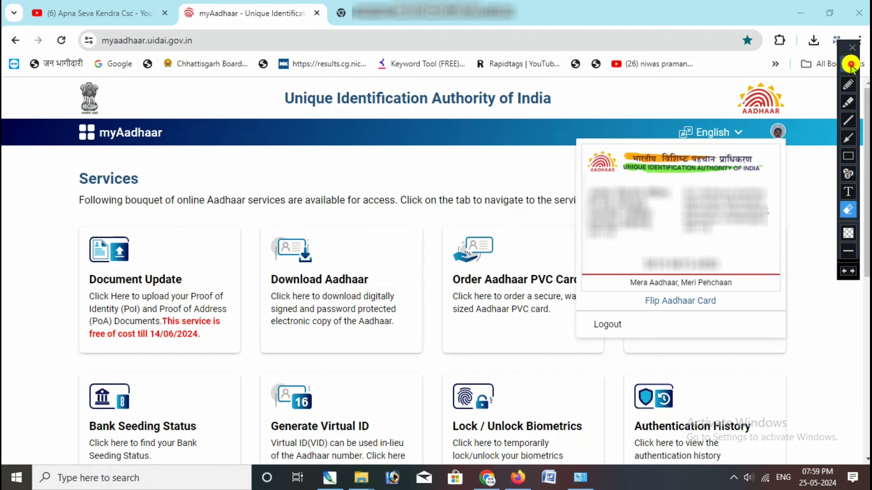
click(847, 146)
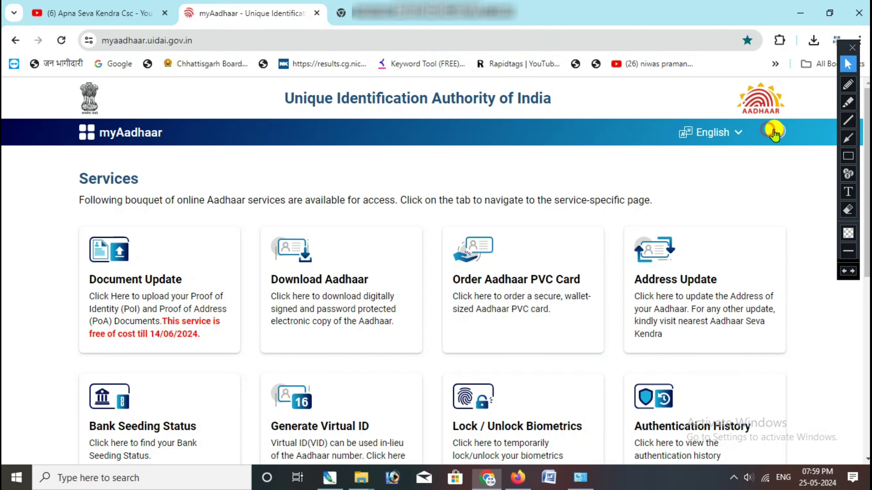
Mark the Address Update service with a red rectangle and arrow, open it and clear the marks
click(848, 154)
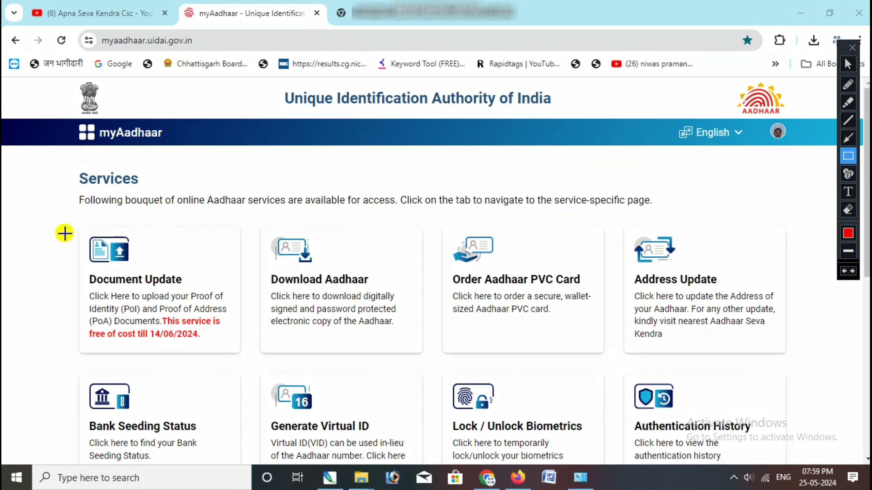
mouse_move(612, 216)
mouse_down()
mouse_move(677, 287)
mouse_move(780, 363)
mouse_up()
click(848, 137)
drag(804, 173, 707, 278)
click(849, 68)
click(683, 273)
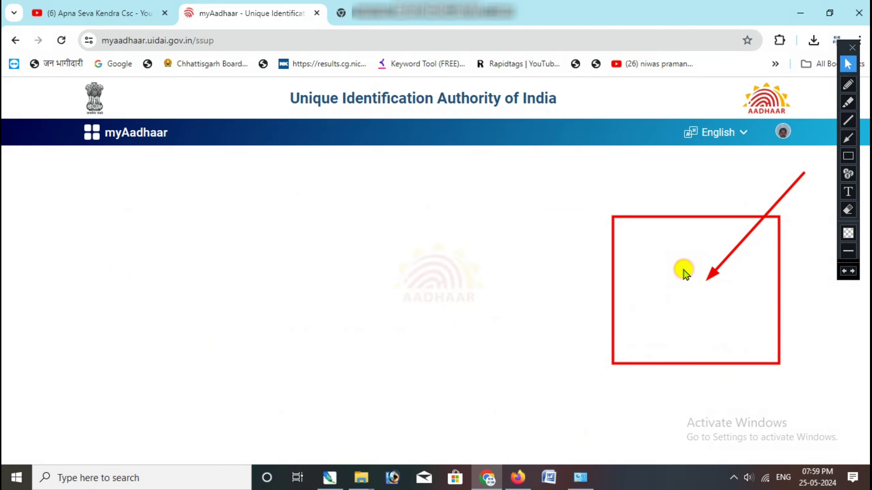
click(849, 209)
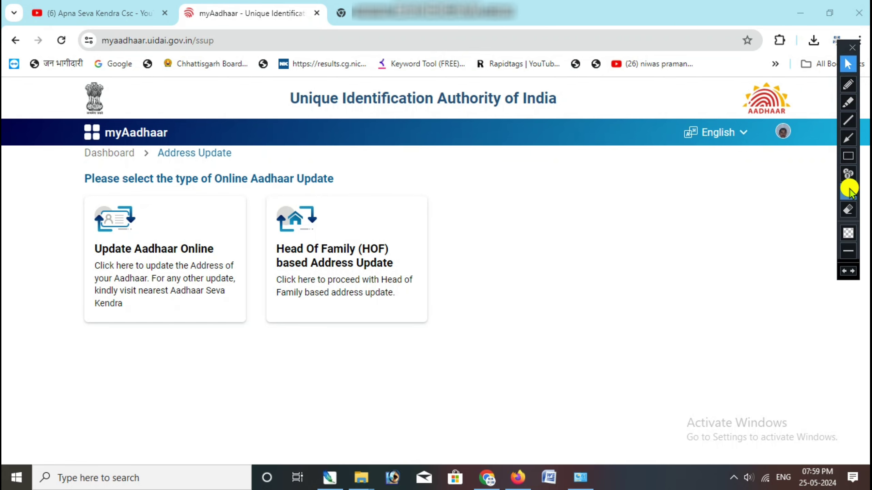
Mark the Update Aadhaar Online option with a red rectangle and arrow, open it and clear the marks
click(850, 154)
mouse_move(84, 193)
mouse_down()
mouse_move(212, 317)
mouse_move(245, 328)
mouse_up()
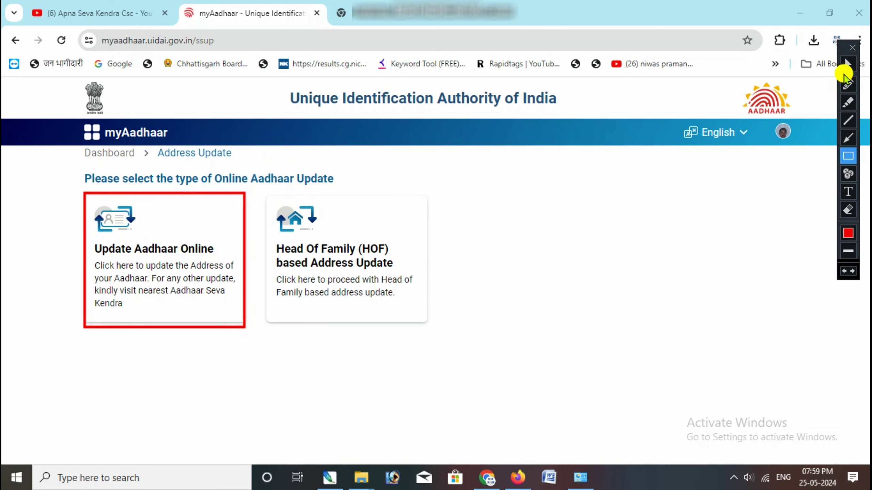
click(848, 64)
drag(84, 178, 257, 179)
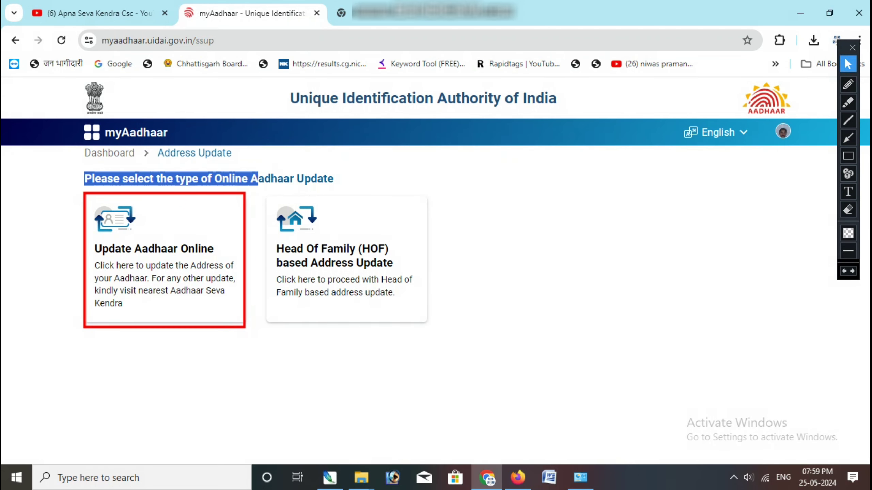
click(846, 137)
mouse_move(334, 130)
mouse_down()
mouse_move(260, 176)
mouse_move(216, 223)
mouse_up()
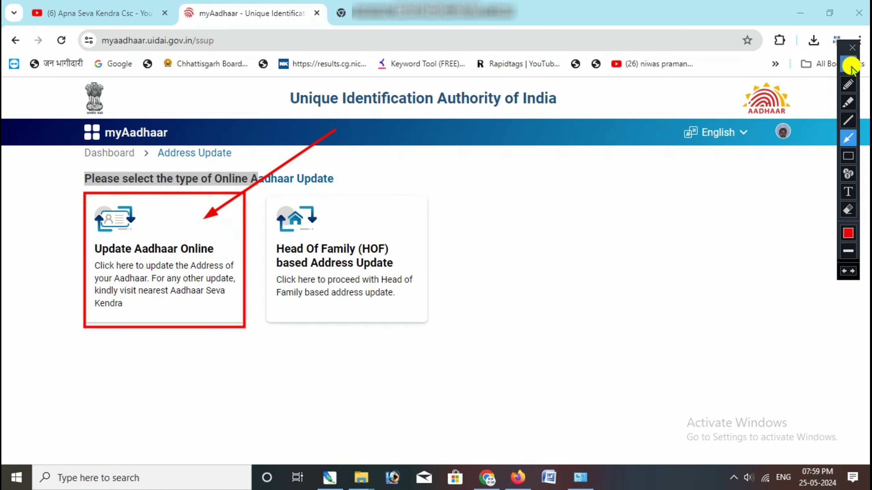
click(849, 65)
click(133, 318)
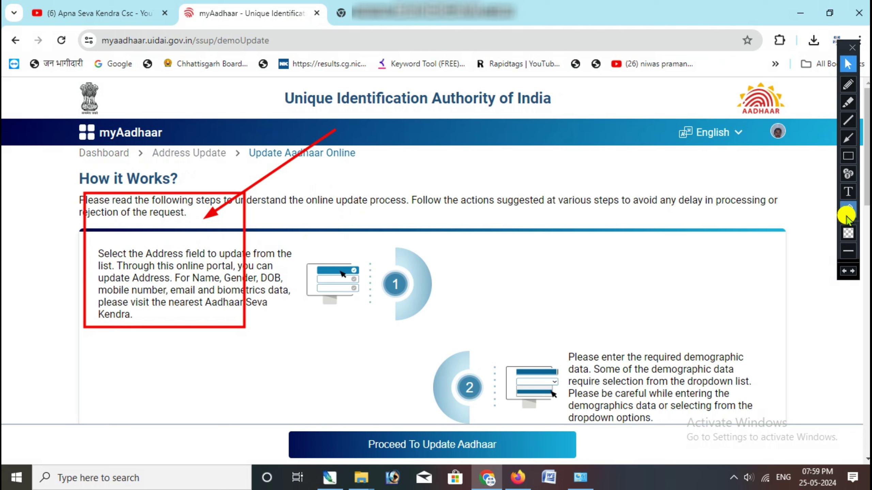
click(846, 215)
Mark Proceed To Update Aadhaar below the How it Works steps with a red rectangle and arrow, open it and clear the marks
scroll(475, 296, down, 5)
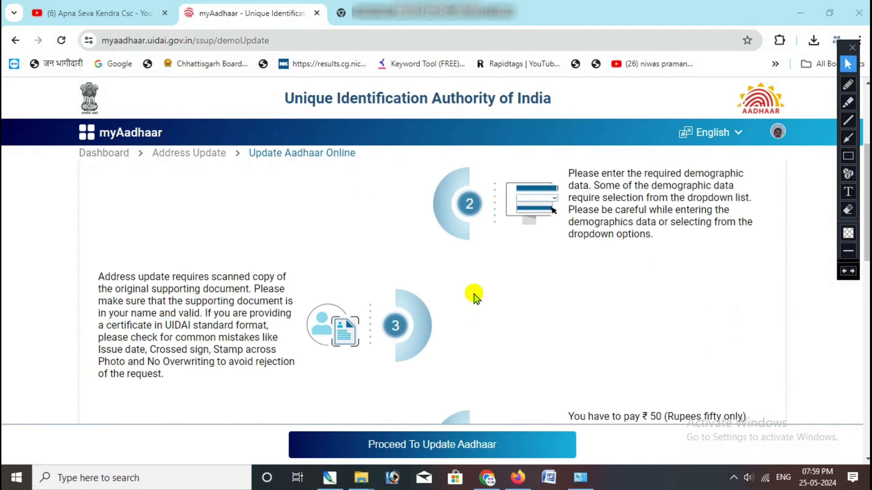
scroll(474, 299, down, 15)
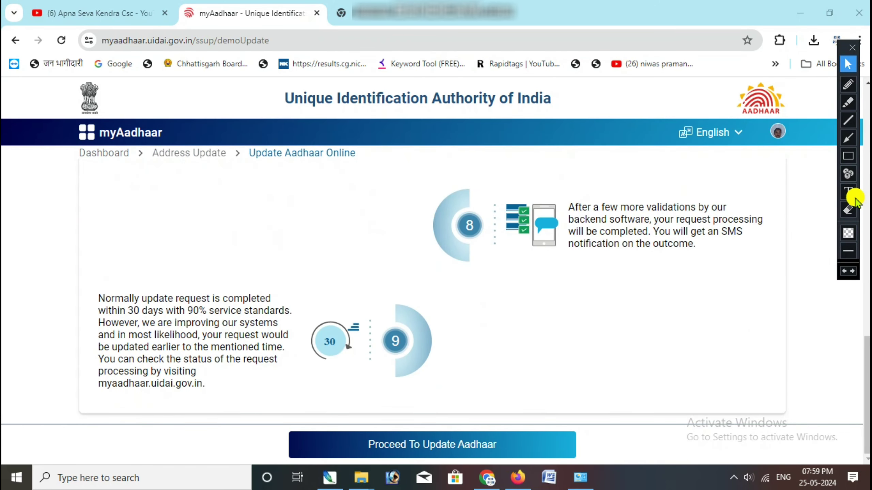
click(848, 156)
mouse_move(282, 421)
mouse_down()
mouse_move(517, 473)
mouse_move(581, 465)
mouse_up()
click(847, 138)
drag(618, 284, 477, 443)
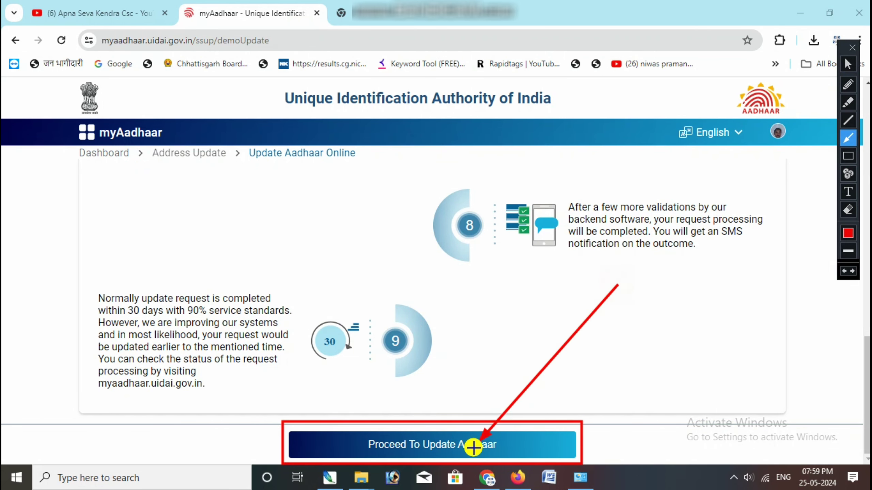
click(848, 64)
click(437, 443)
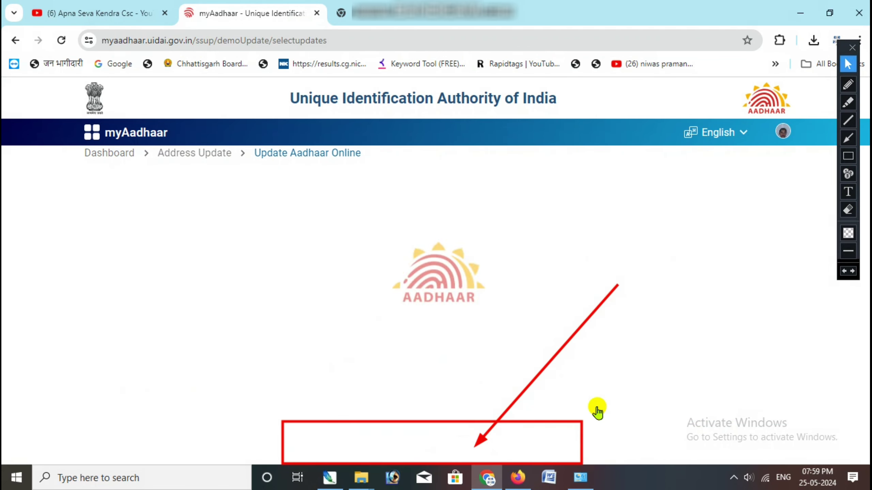
click(848, 210)
click(848, 212)
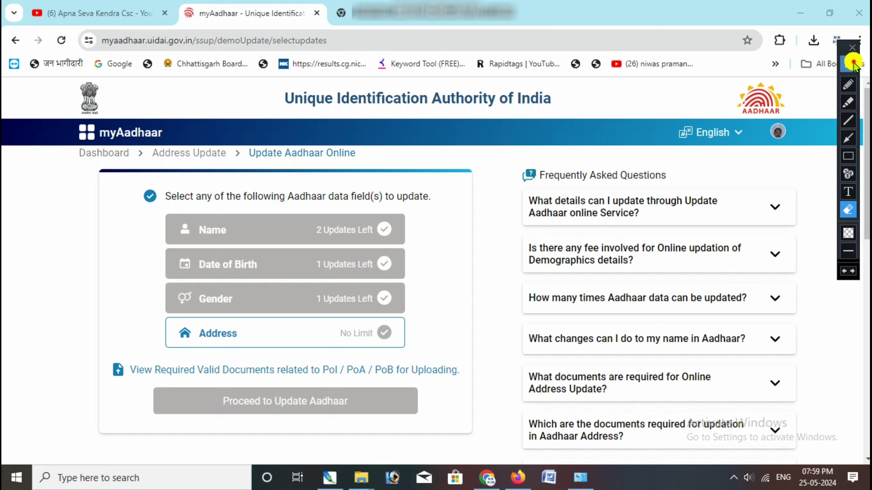
click(848, 64)
Mark the Address data field with a red rectangle and arrow, then select it for updating
click(847, 156)
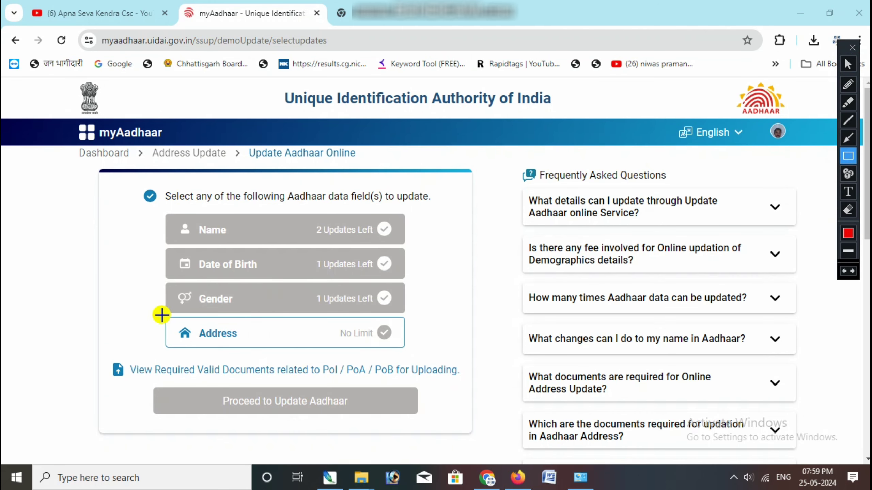
drag(161, 315, 404, 352)
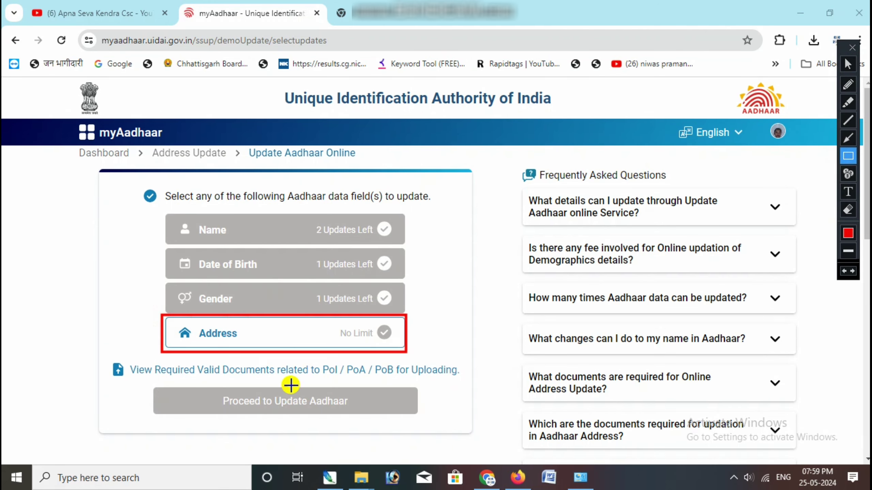
click(848, 138)
drag(439, 226, 295, 328)
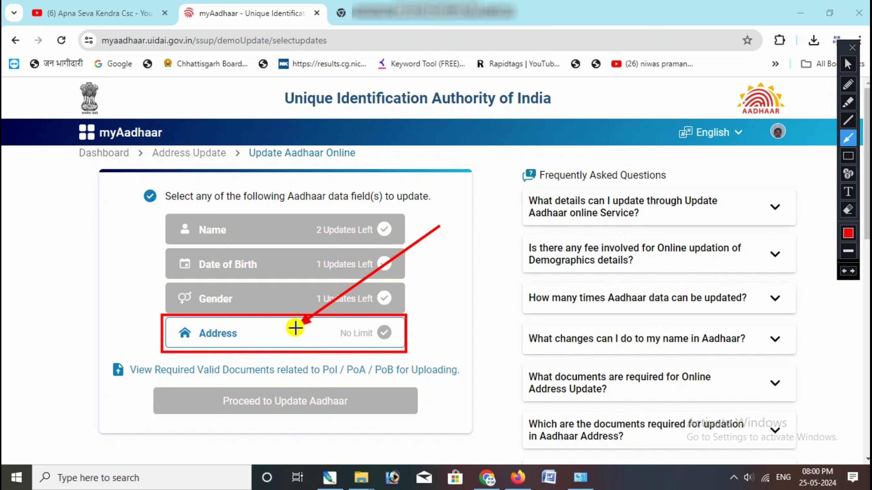
click(840, 67)
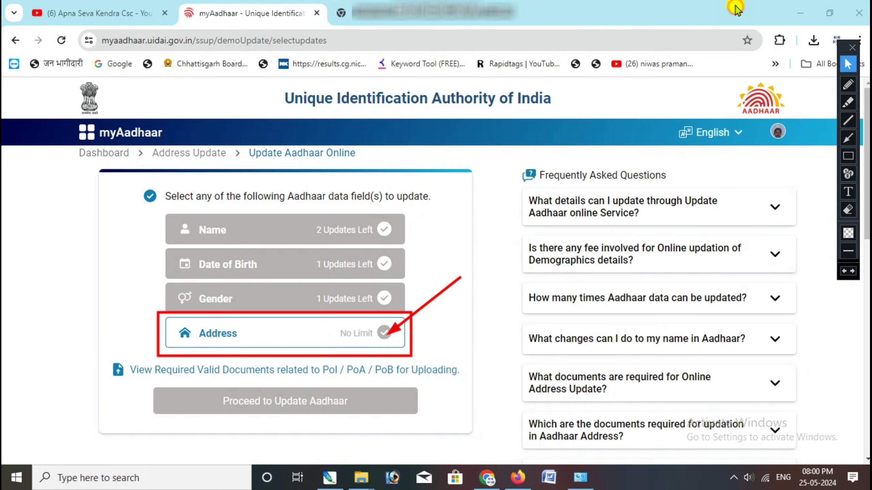
click(328, 336)
Mark Proceed to Update Aadhaar under the selected Address field with a red rectangle and arrow, open it and clear the marks
click(848, 157)
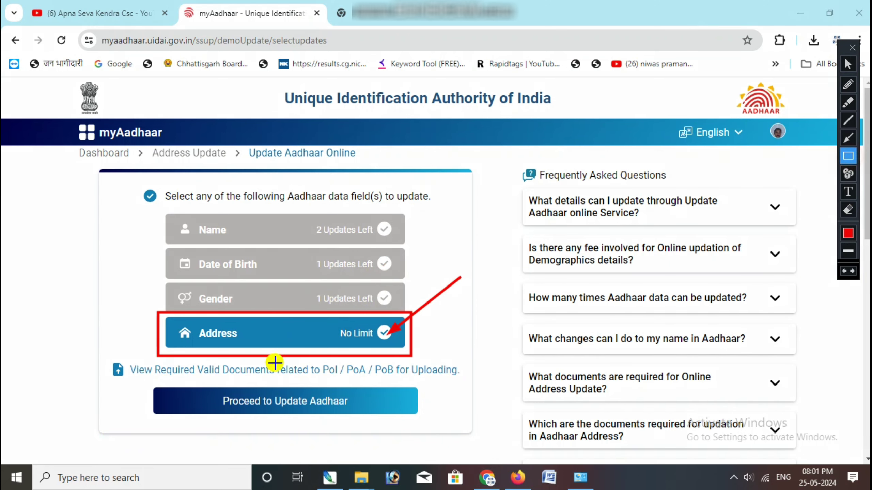
mouse_move(144, 375)
mouse_down()
mouse_move(395, 437)
mouse_move(429, 425)
mouse_up()
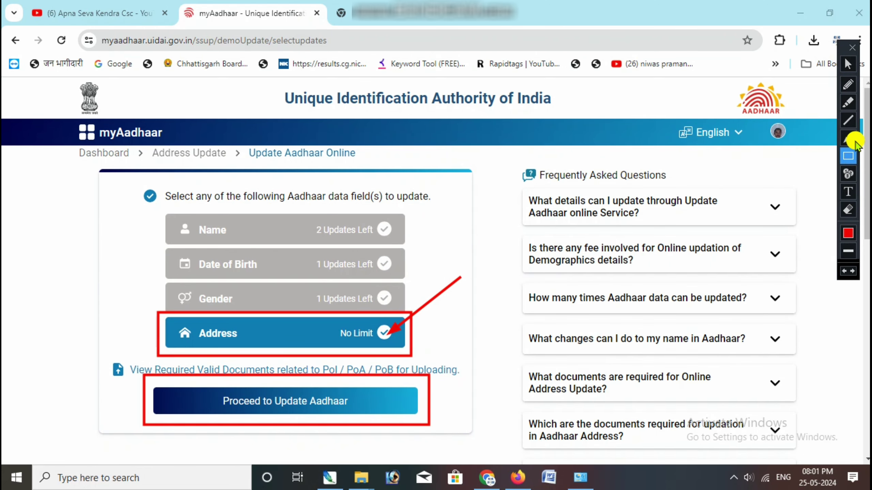
click(853, 140)
drag(477, 343, 405, 412)
click(848, 64)
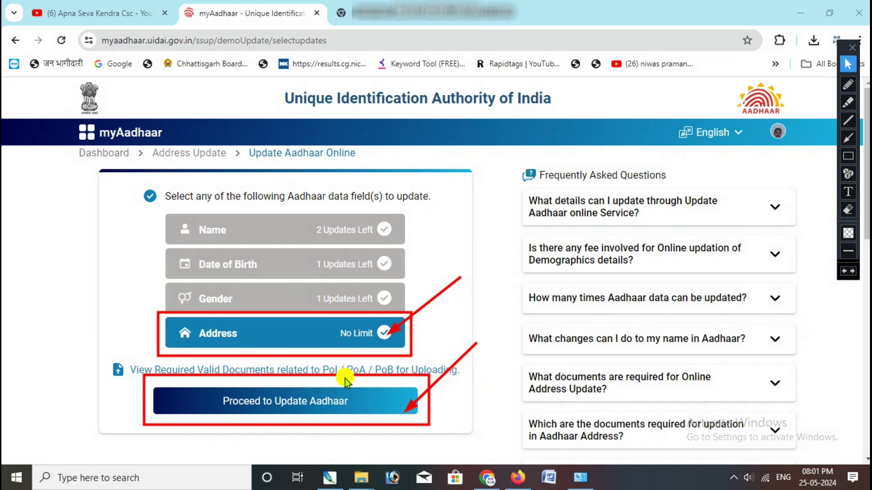
click(340, 399)
click(849, 210)
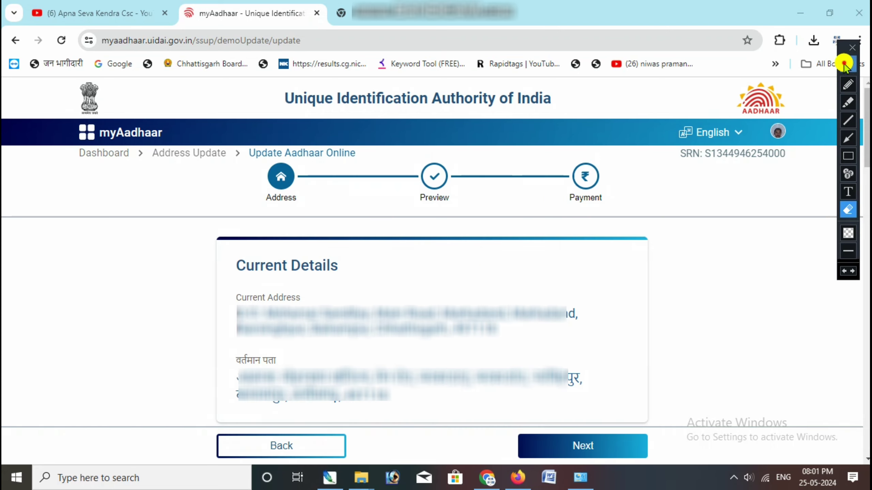
Frame the English and Hindi current addresses and the Current Details heading in red, then clear the marks
click(848, 156)
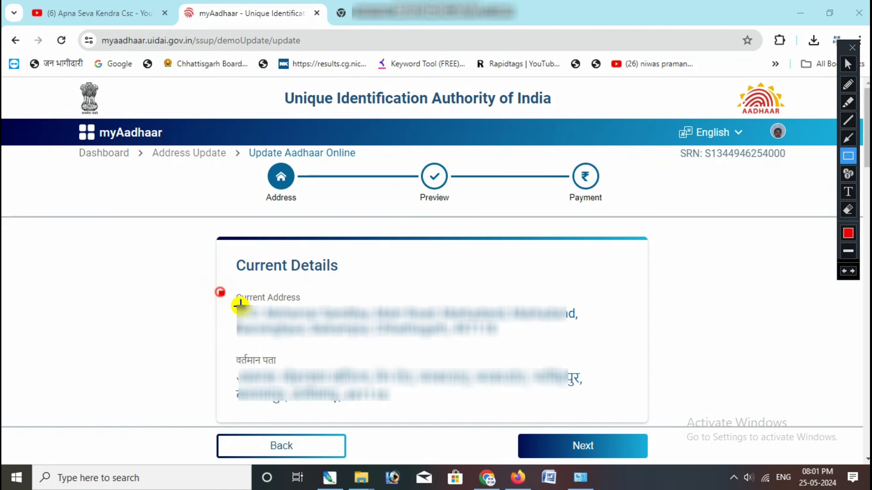
drag(220, 292, 585, 347)
mouse_move(226, 353)
mouse_down()
mouse_move(292, 390)
mouse_move(586, 406)
mouse_up()
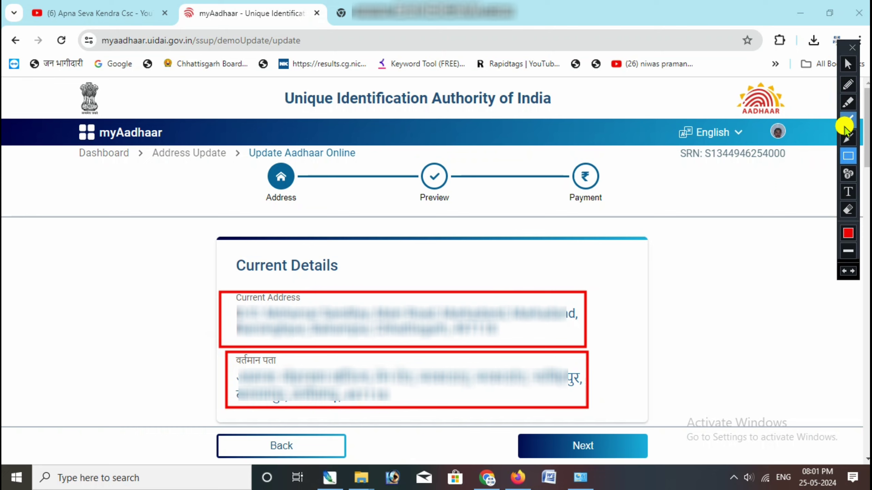
mouse_move(232, 248)
mouse_down()
mouse_move(314, 279)
mouse_move(350, 281)
mouse_up()
click(848, 64)
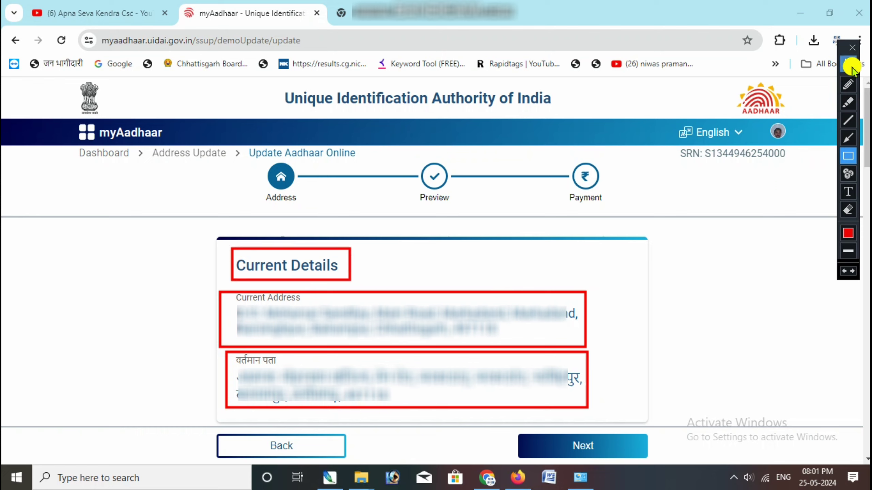
click(848, 209)
click(848, 210)
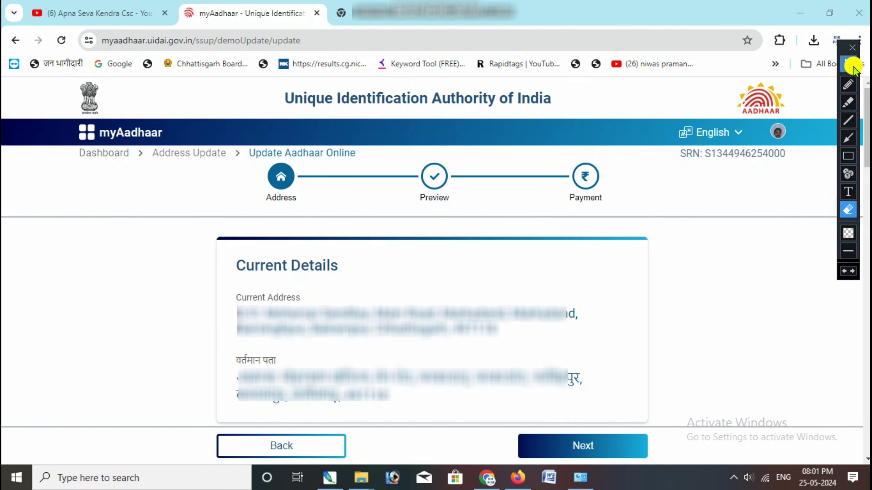
click(848, 64)
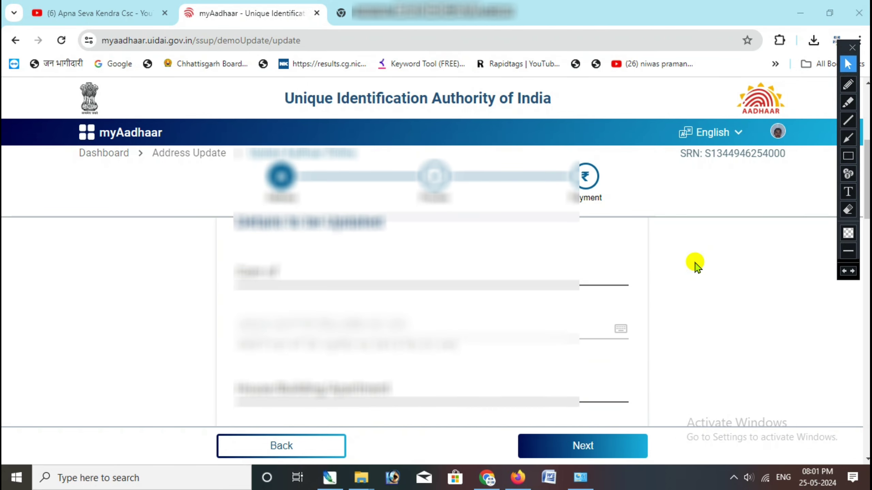
Frame the Care of field under Details to be Updated in red, then clear the mark
click(848, 155)
drag(223, 318, 394, 355)
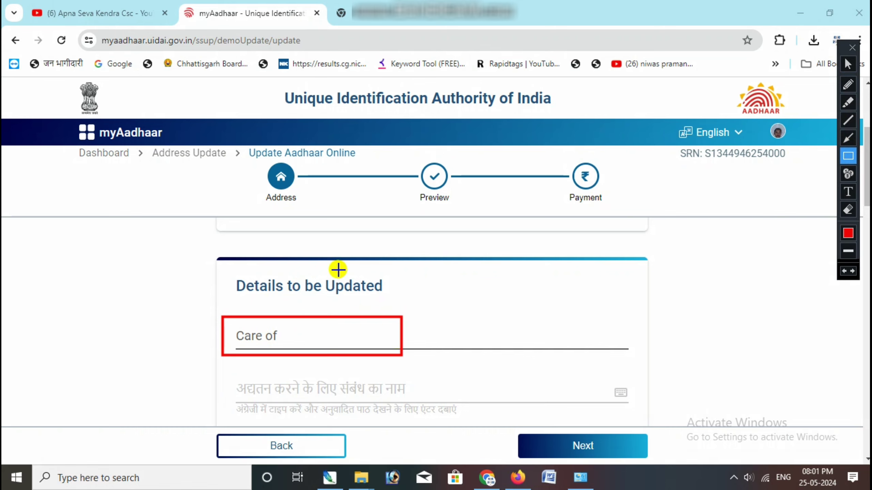
click(847, 66)
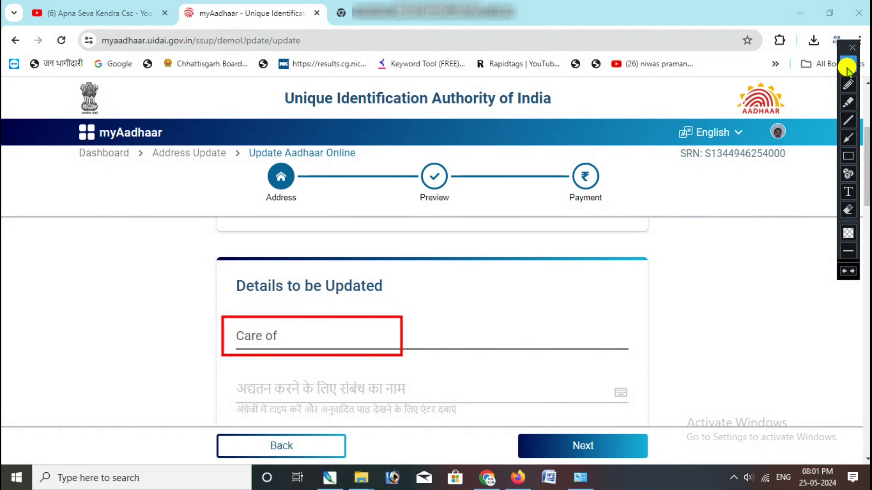
click(848, 192)
click(847, 65)
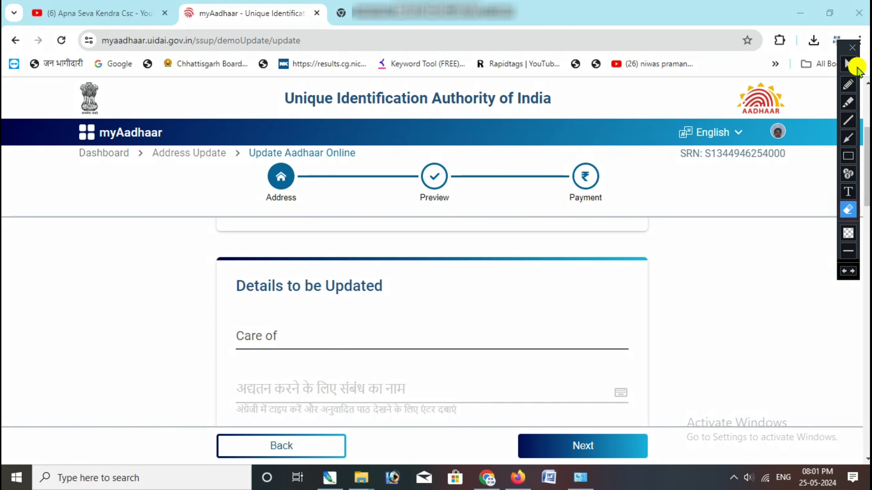
Fill in the Care of field with W/O followed by the husband's full name
click(280, 338)
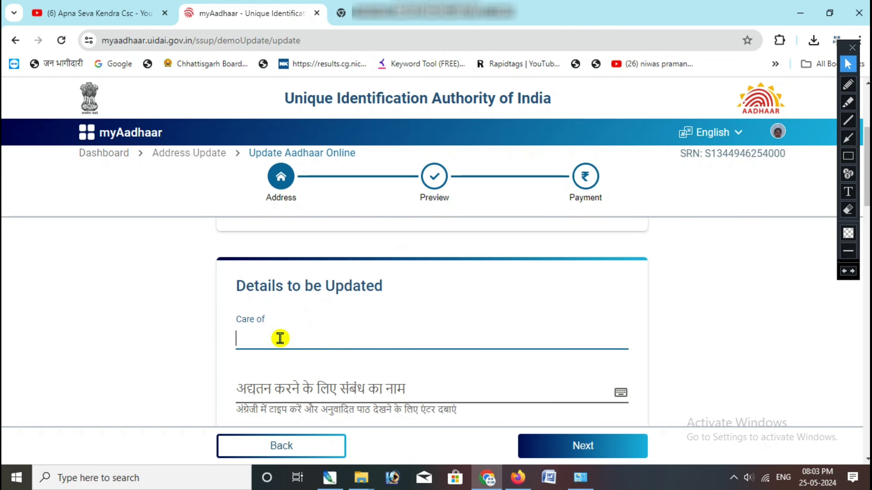
text(W/)
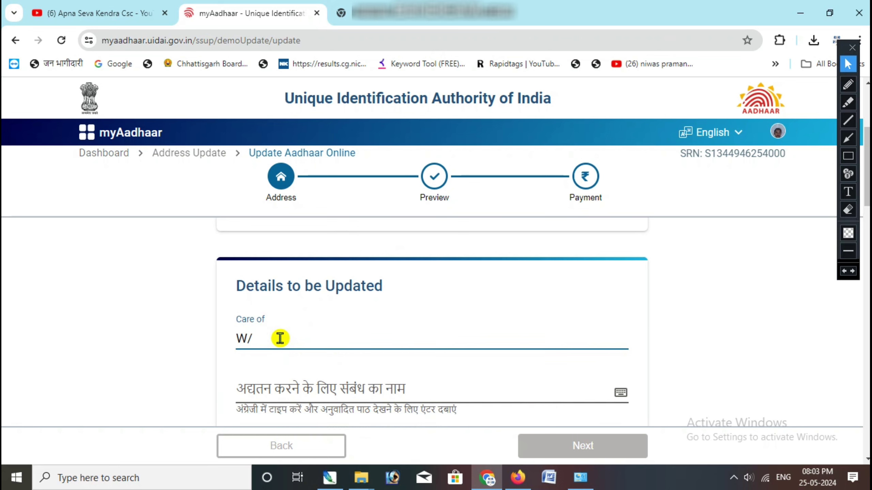
text(O Aman)
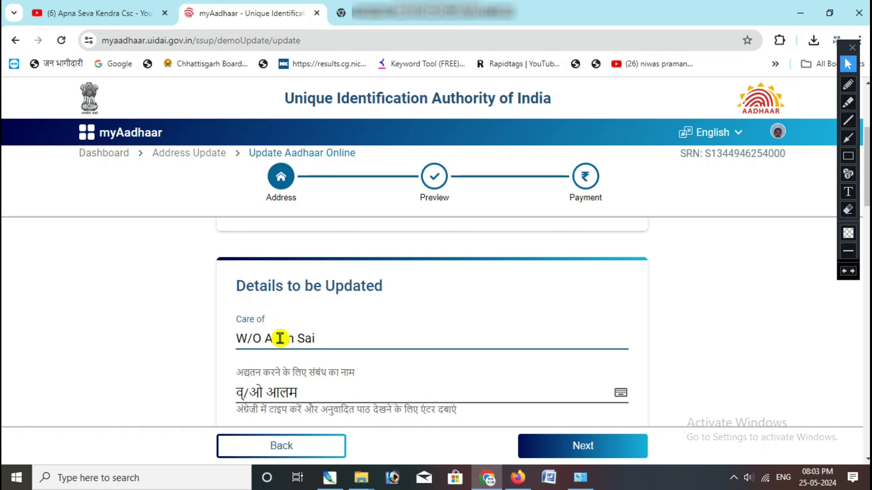
Frame the transliterated W/O prefix in the Hindi care-of field in red, then clear the mark
click(339, 393)
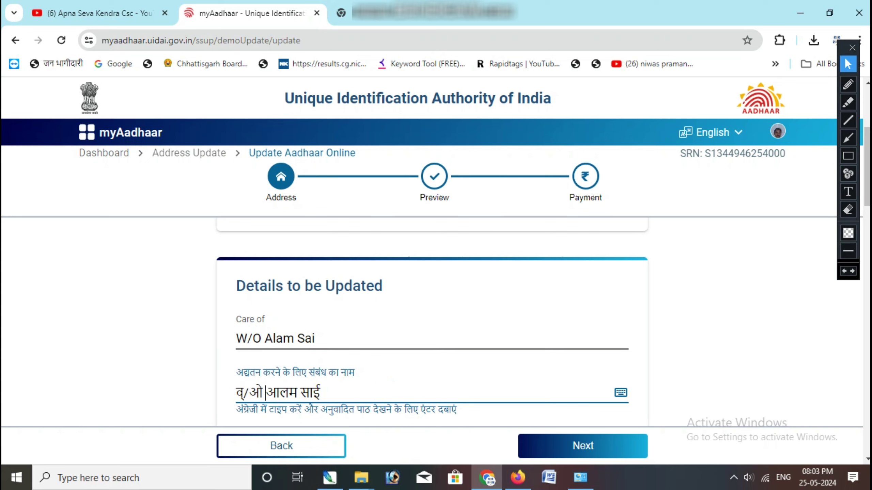
click(847, 155)
drag(229, 379, 268, 403)
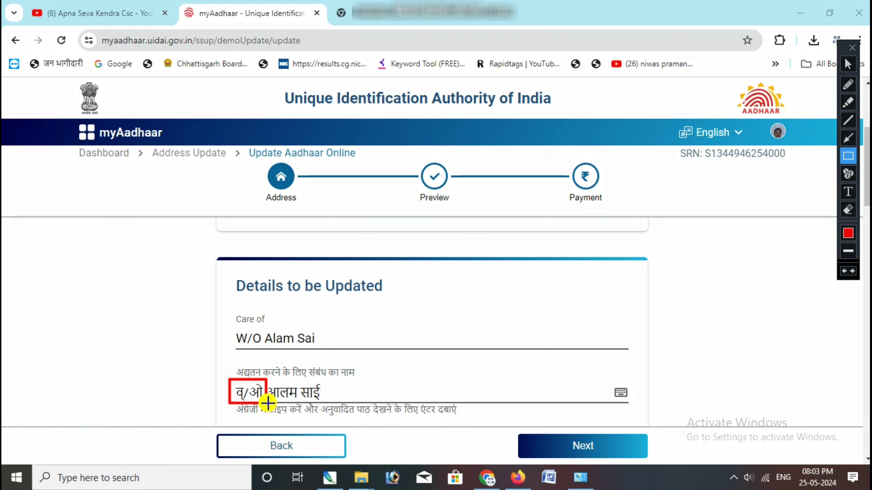
click(851, 207)
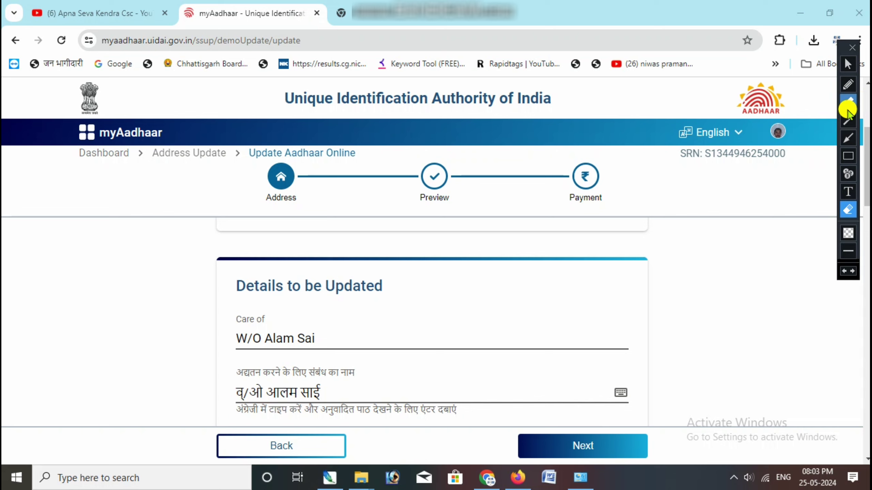
Delete the transliterated W/O prefix from the Hindi care-of field, leaving only the husband's name
click(847, 66)
click(268, 391)
key(BackSpace)
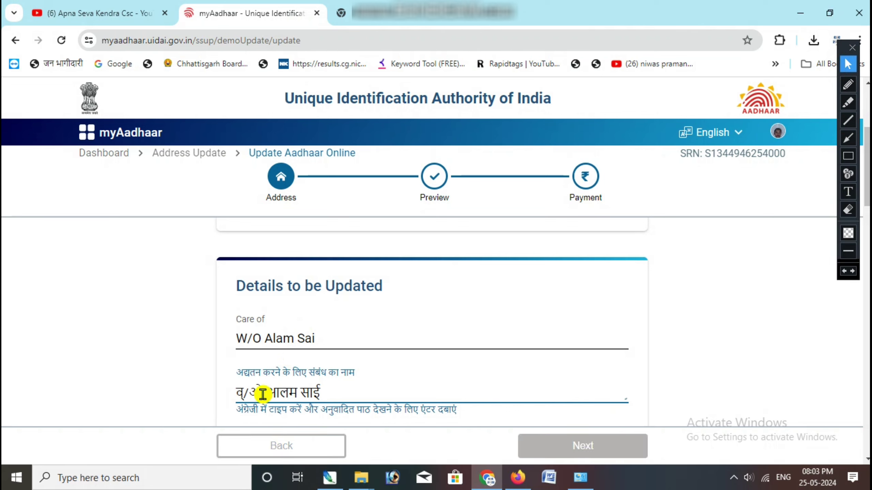
drag(259, 393, 150, 395)
key(BackSpace)
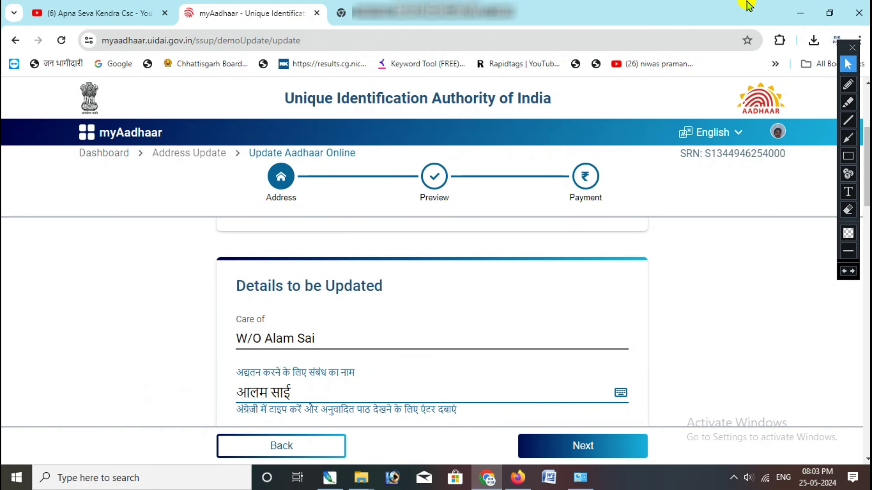
Frame the completed English and Hindi care-of entries in red, then clear the marks
click(848, 156)
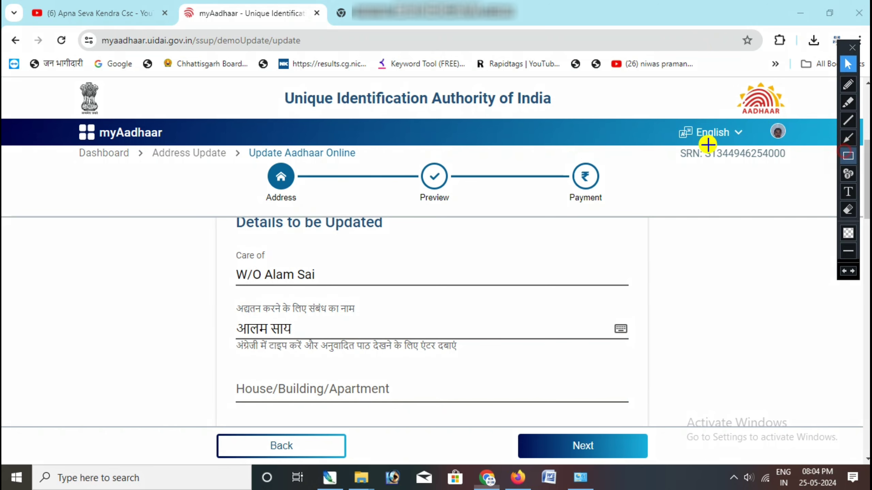
drag(221, 253, 330, 288)
drag(228, 298, 344, 344)
click(847, 65)
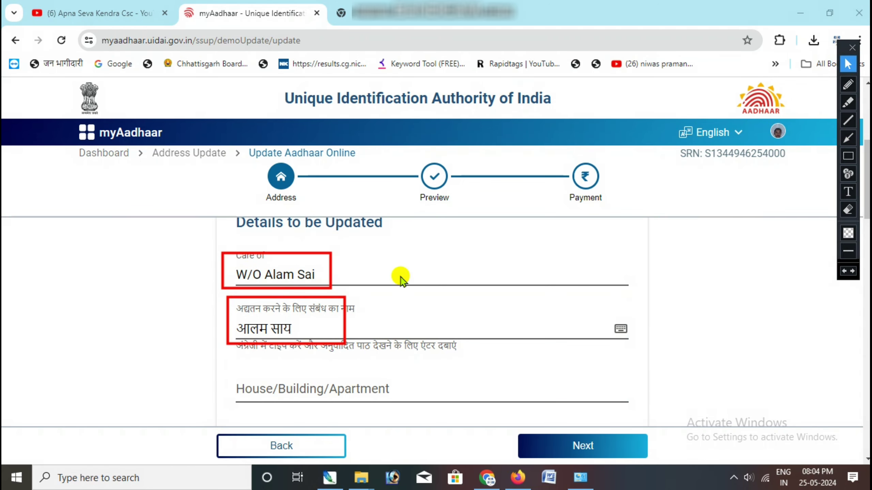
click(848, 206)
click(847, 64)
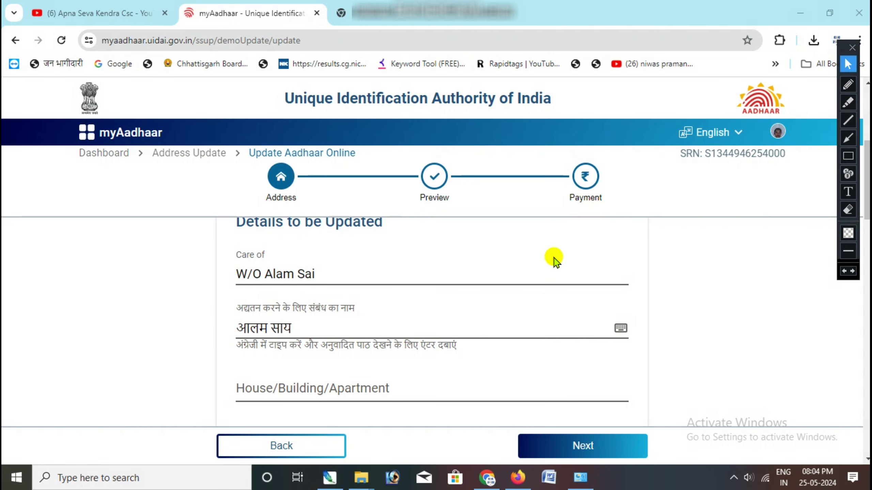
Frame the English and Hindi House/Building/Apartment fields in red, then clear the marks
scroll(398, 314, down, 1)
click(847, 158)
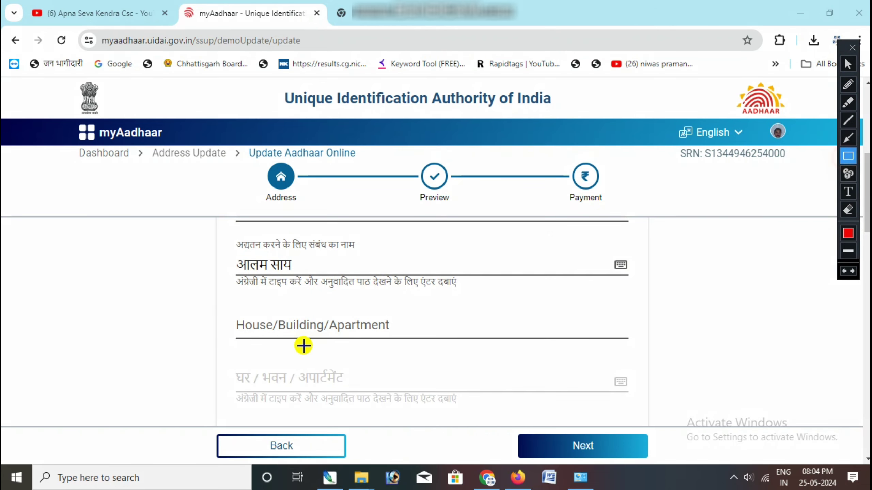
drag(241, 315, 378, 352)
drag(233, 361, 365, 395)
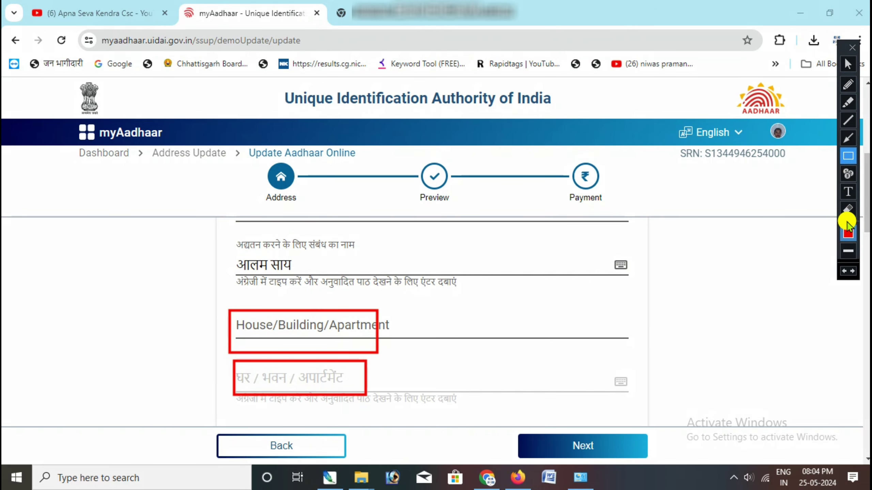
click(848, 209)
click(848, 64)
scroll(516, 332, down, 3)
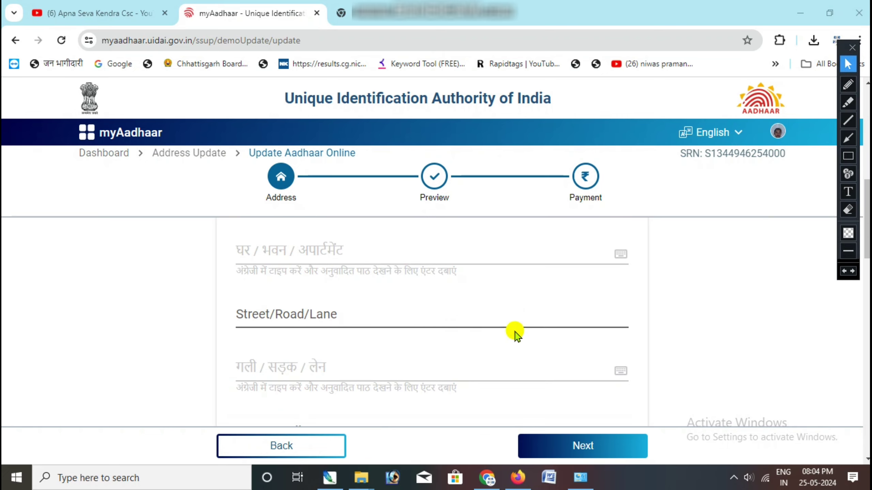
Leave the street, area and landmark fields blank and enter the postal code of the new address in the Pincode field
click(312, 316)
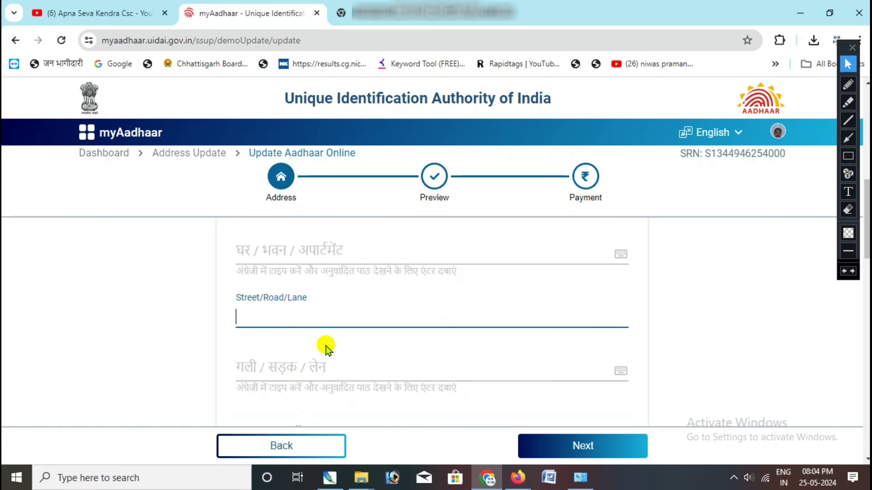
scroll(319, 349, down, 2)
click(320, 374)
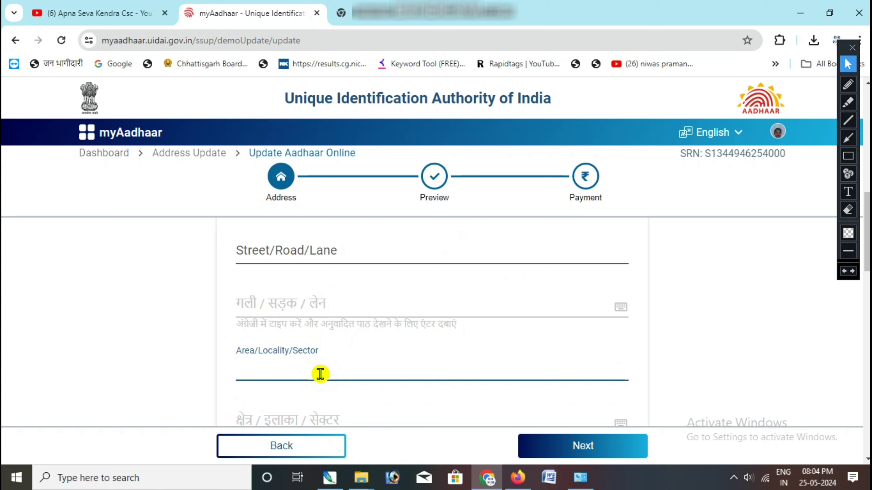
scroll(321, 371, down, 5)
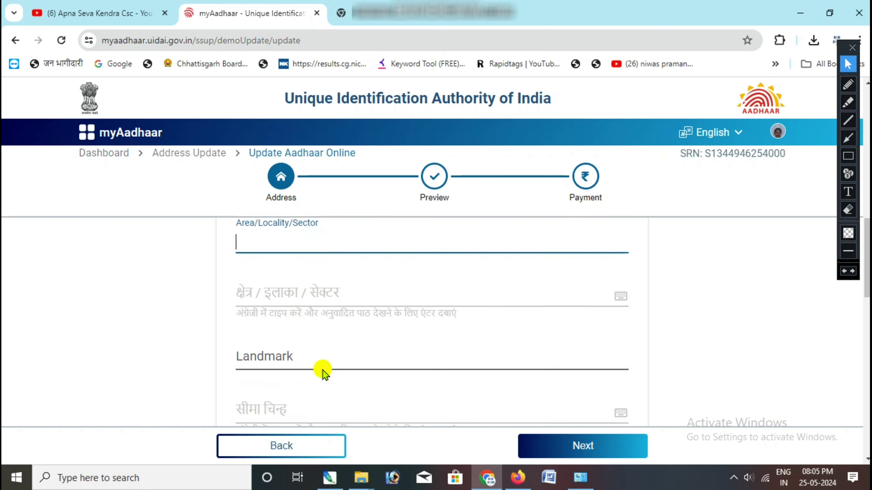
scroll(322, 368, down, 2)
click(293, 350)
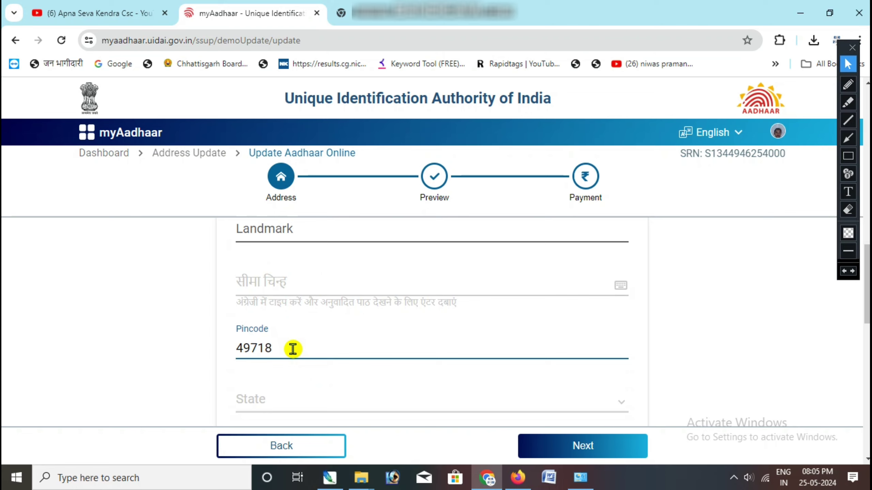
key(BackSpace)
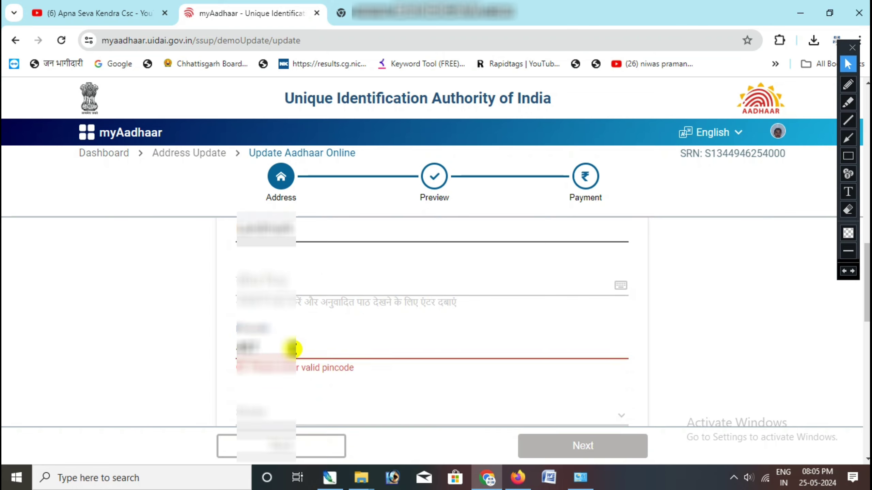
text(1)
click(344, 385)
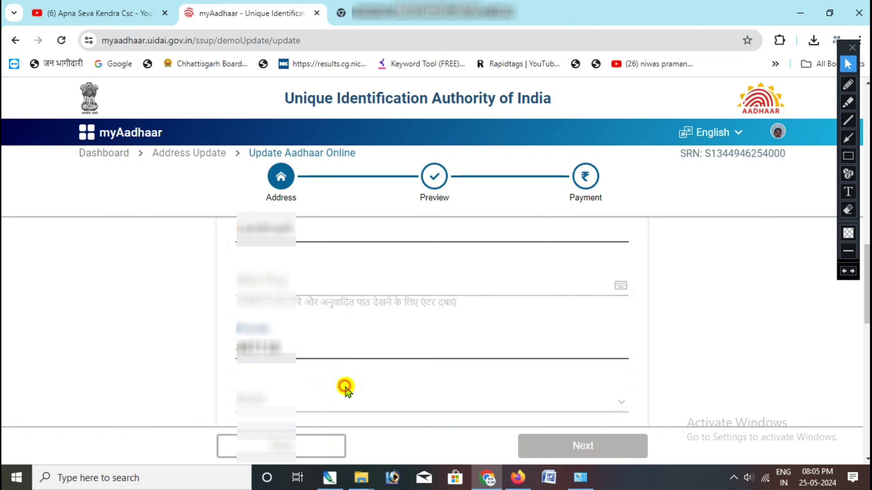
Frame the State, Hindi state and District fields in red
scroll(721, 333, down, 3)
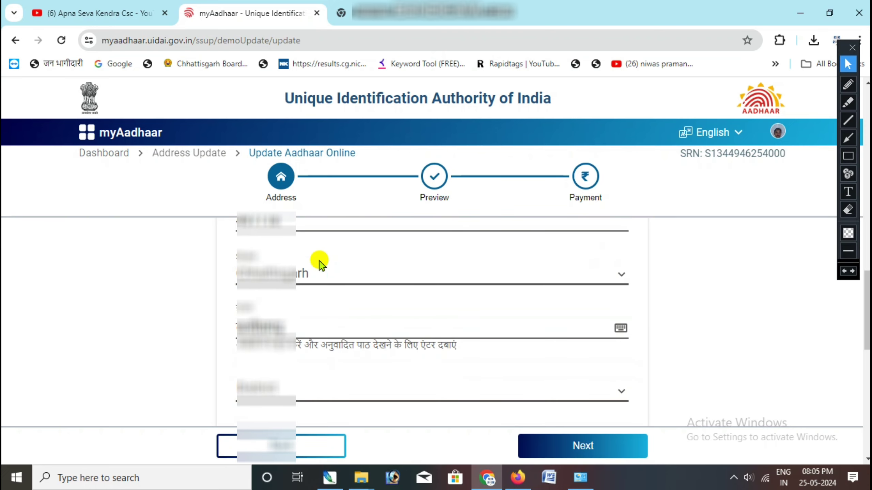
click(855, 157)
drag(229, 259, 364, 285)
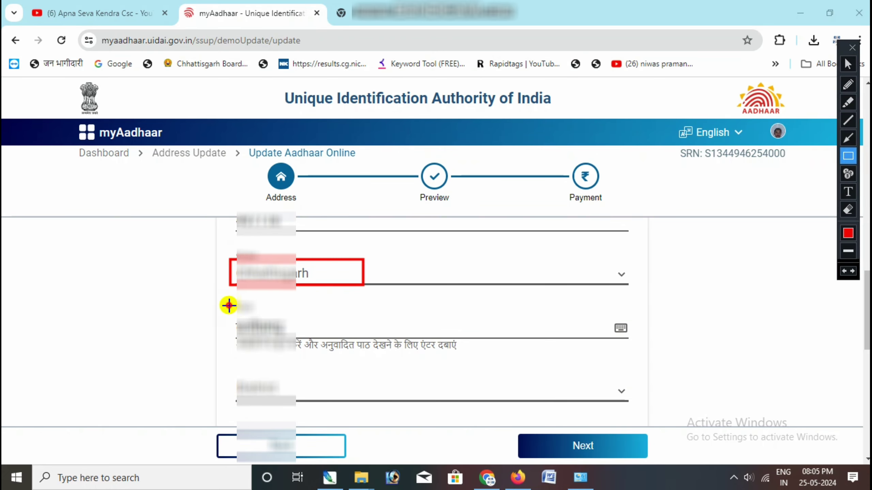
drag(229, 305, 339, 355)
drag(221, 368, 309, 402)
click(848, 64)
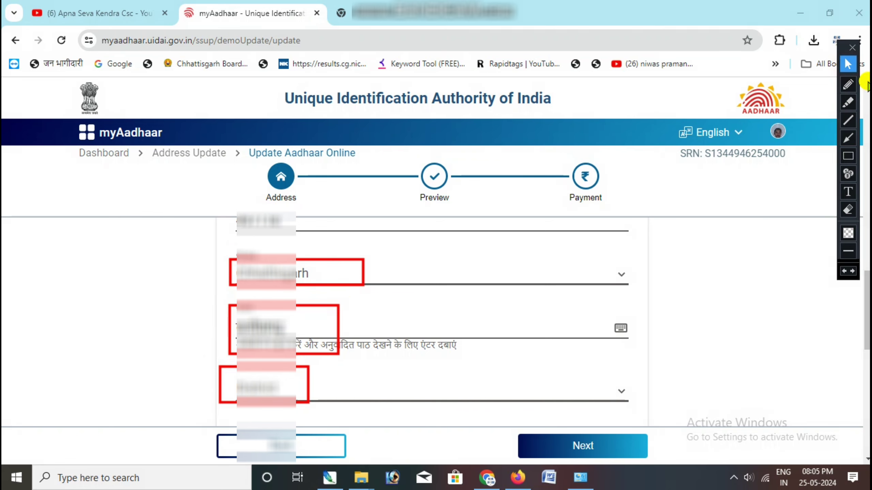
Choose the applicant's district for the new address, then clear the red marks
click(284, 390)
click(286, 348)
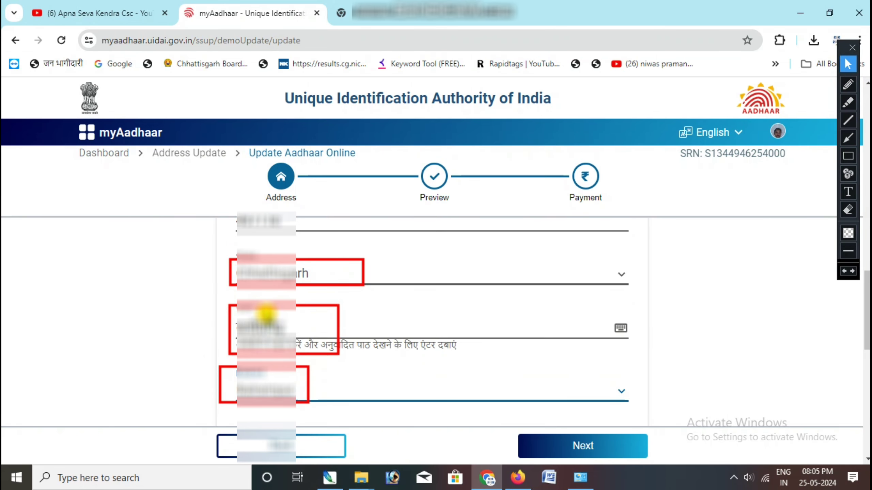
click(848, 210)
click(848, 64)
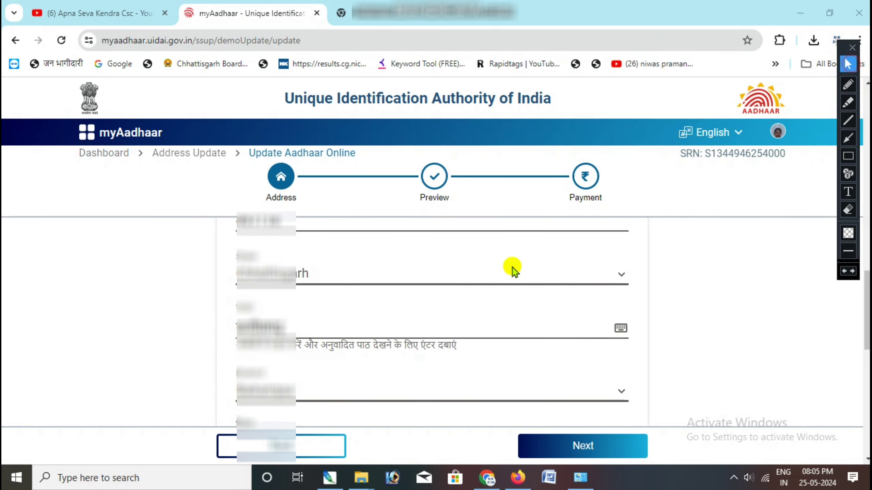
Frame the Hindi district entry and the Village/Town/City field in red
scroll(385, 351, down, 2)
scroll(386, 351, down, 2)
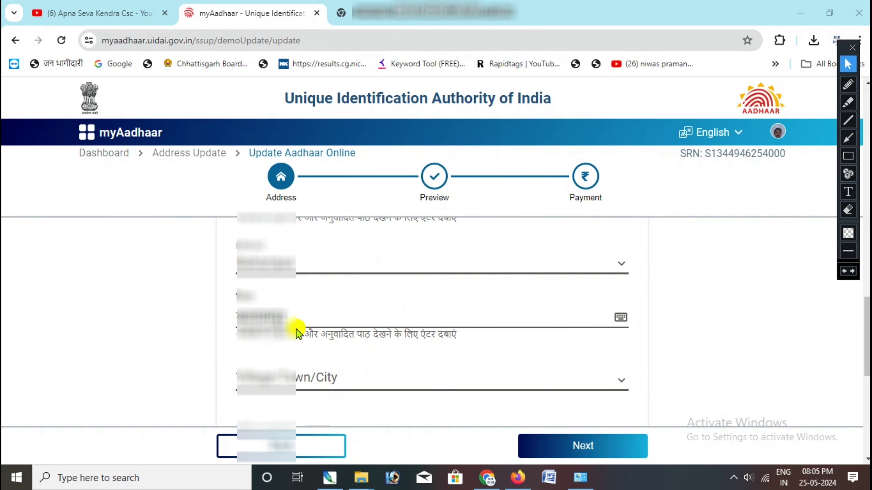
click(848, 157)
drag(226, 302, 324, 339)
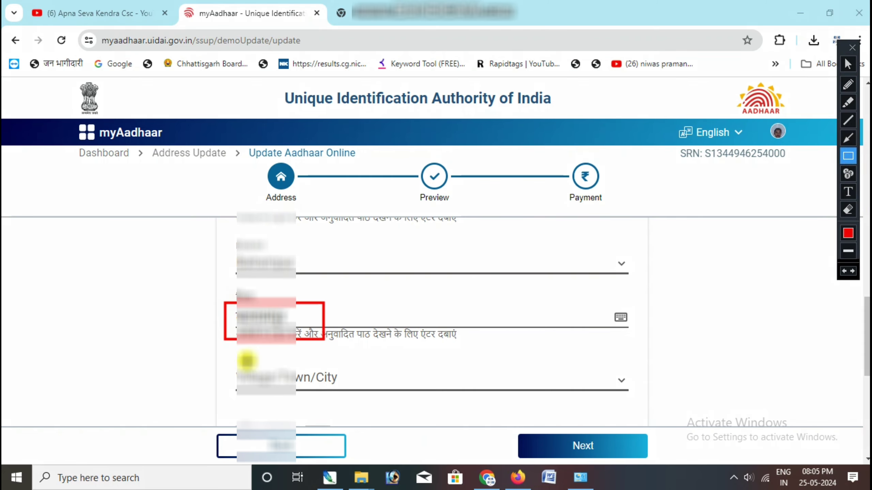
mouse_move(230, 360)
mouse_down()
mouse_move(362, 409)
mouse_move(378, 401)
mouse_up()
click(846, 69)
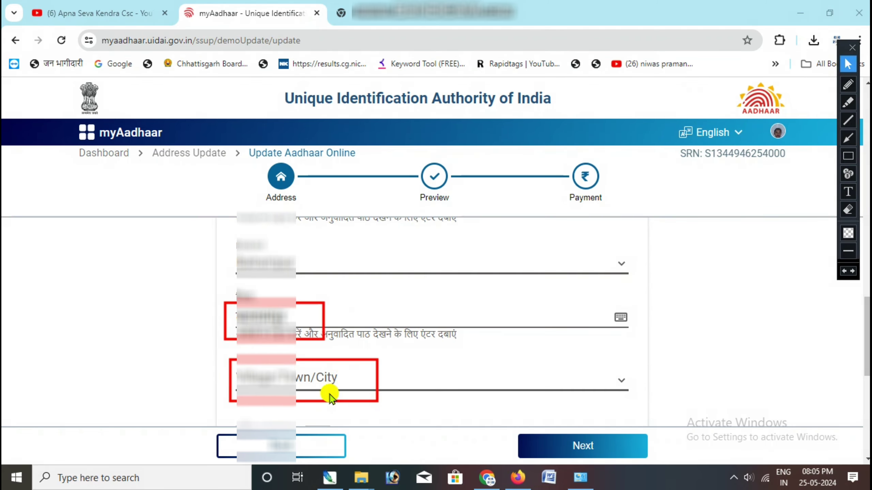
Choose the applicant's village for Village/Town/City, then clear the red marks
click(331, 390)
scroll(262, 208, down, 5)
scroll(266, 208, down, 4)
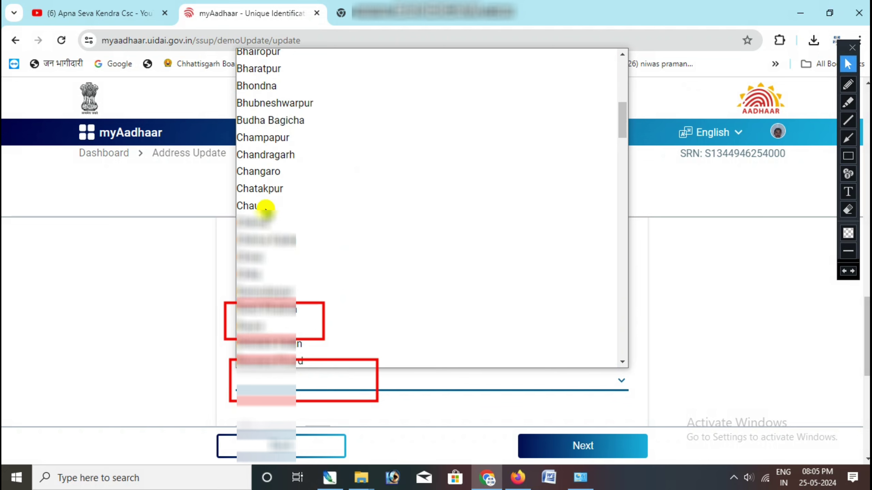
scroll(262, 218, down, 6)
click(259, 235)
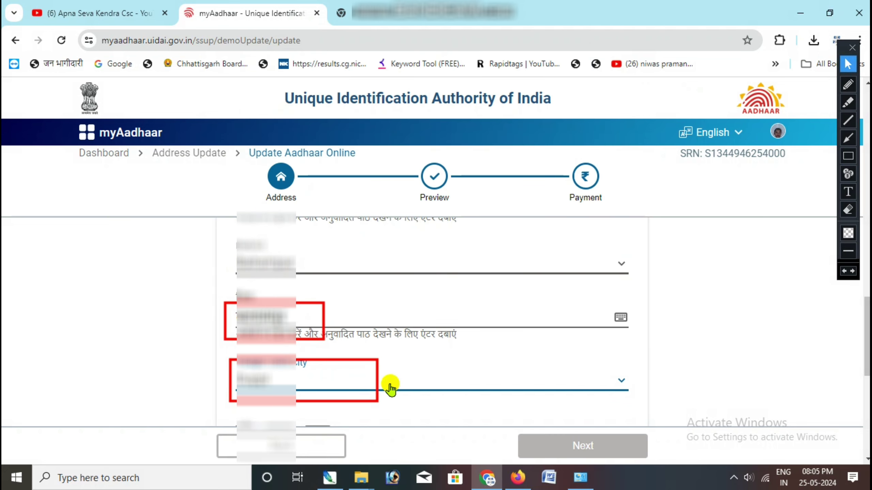
click(847, 209)
click(846, 66)
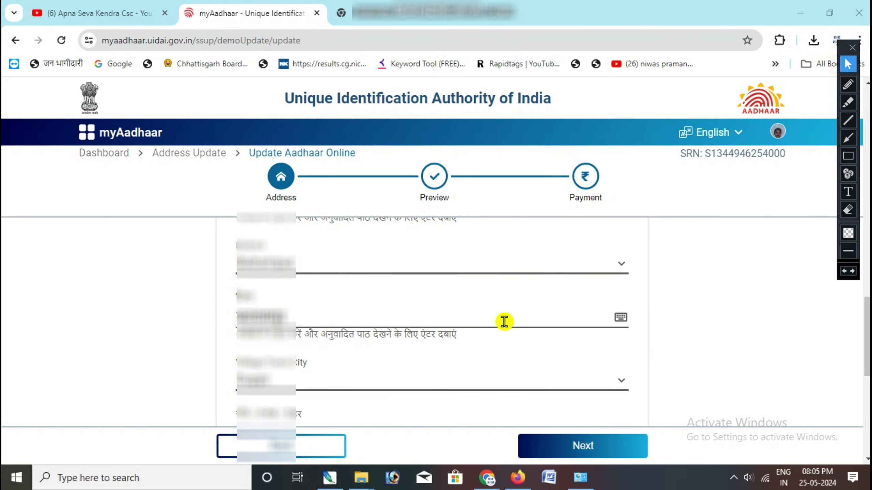
Frame the Hindi village entry and the English and Hindi post office entries in red, then clear the marks
scroll(502, 321, down, 5)
click(847, 157)
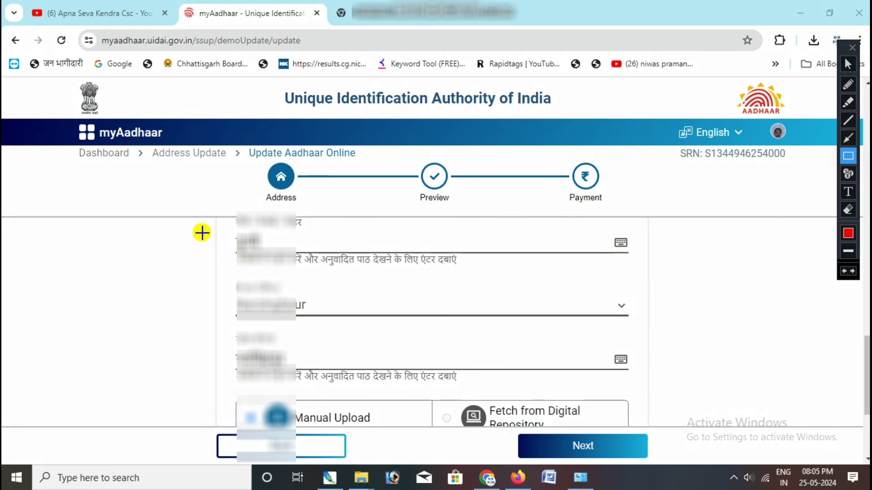
drag(220, 226, 363, 258)
drag(217, 279, 342, 309)
mouse_move(224, 338)
mouse_down()
mouse_move(307, 372)
mouse_move(369, 381)
mouse_up()
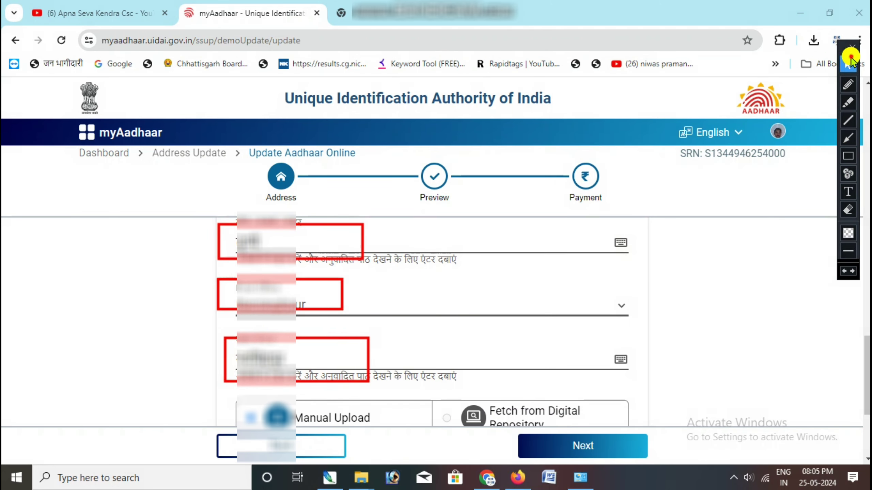
click(848, 210)
click(848, 64)
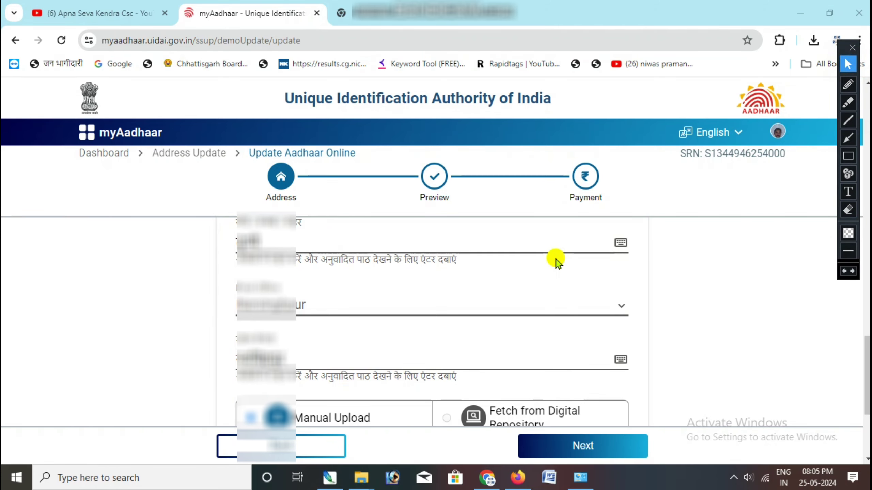
Set the supporting document type to the Standard Certificate by Village Panchayat Head /President or Mukhiya for the manual upload
scroll(554, 259, down, 3)
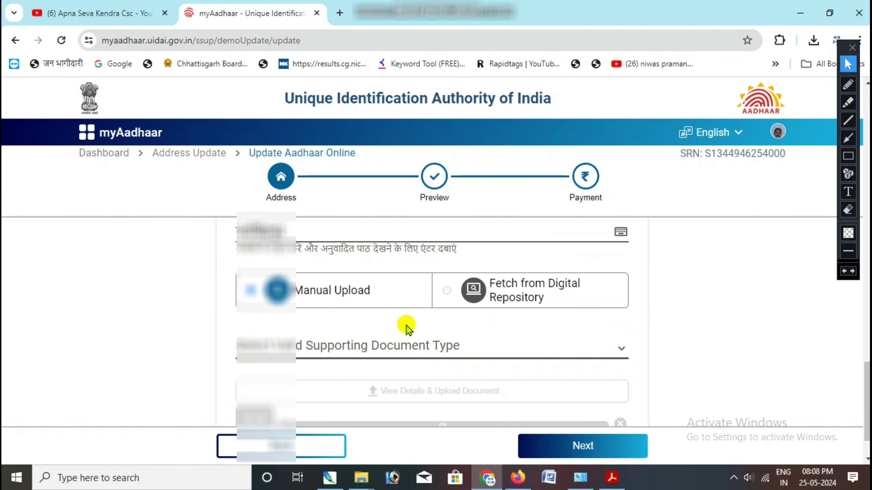
click(401, 346)
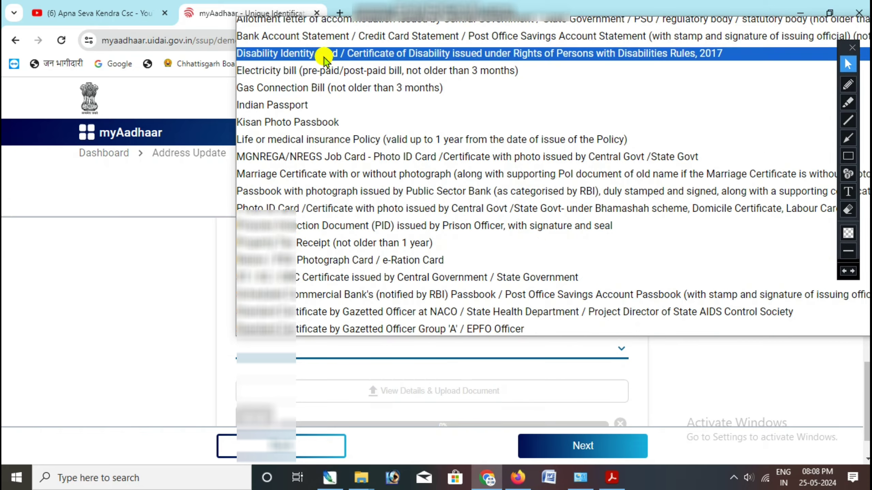
scroll(331, 107, down, 5)
scroll(331, 126, up, 5)
scroll(330, 140, down, 5)
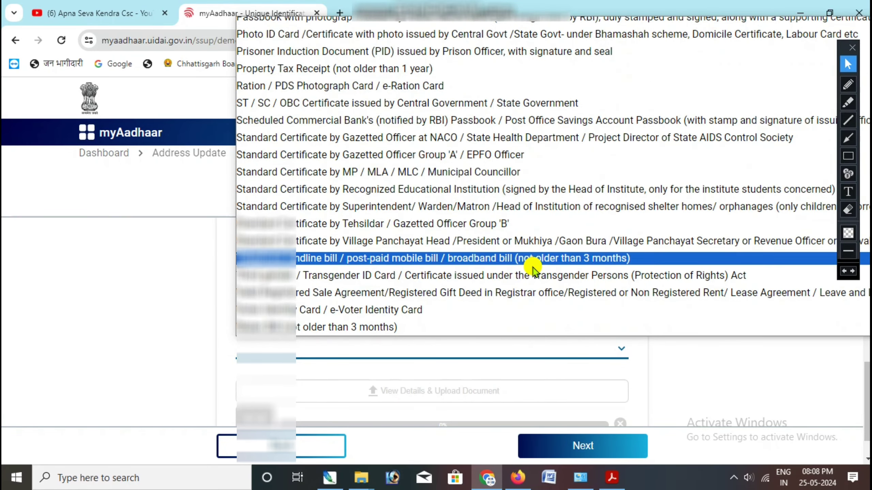
click(353, 245)
click(400, 434)
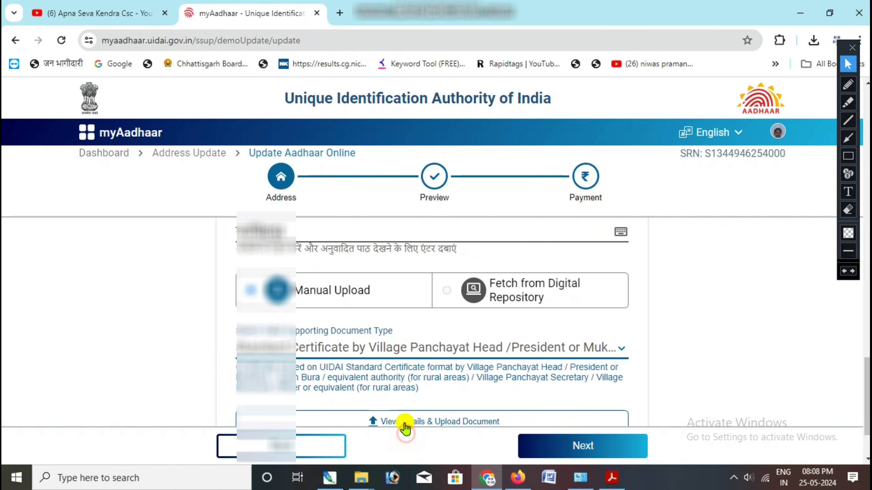
Frame the selected supporting document type in red, then clear the mark
click(848, 156)
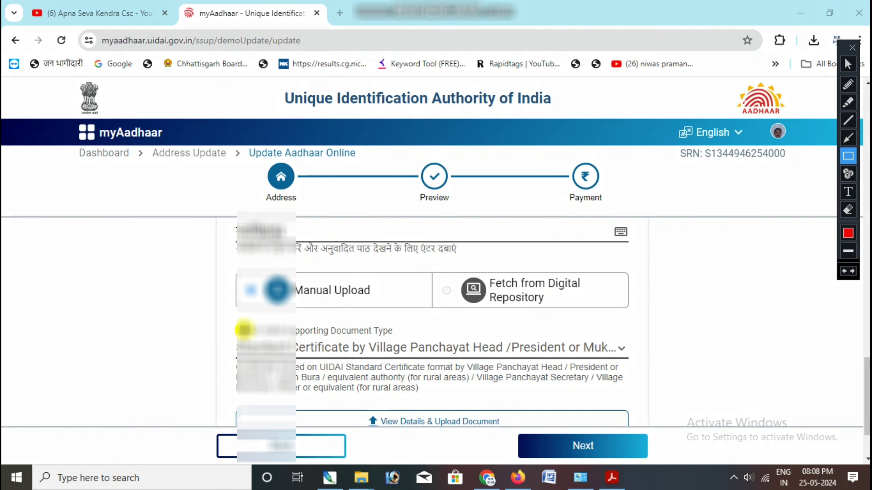
mouse_move(228, 329)
mouse_down()
mouse_move(477, 366)
mouse_move(629, 362)
mouse_up()
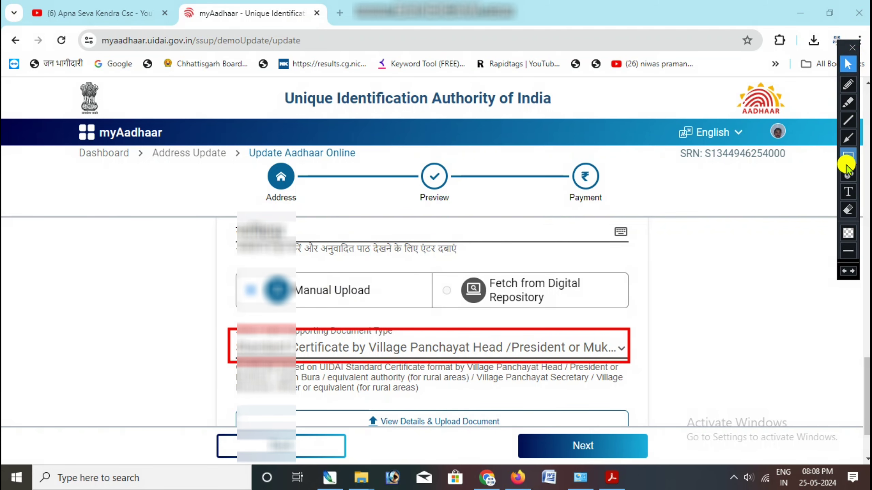
click(848, 209)
click(848, 66)
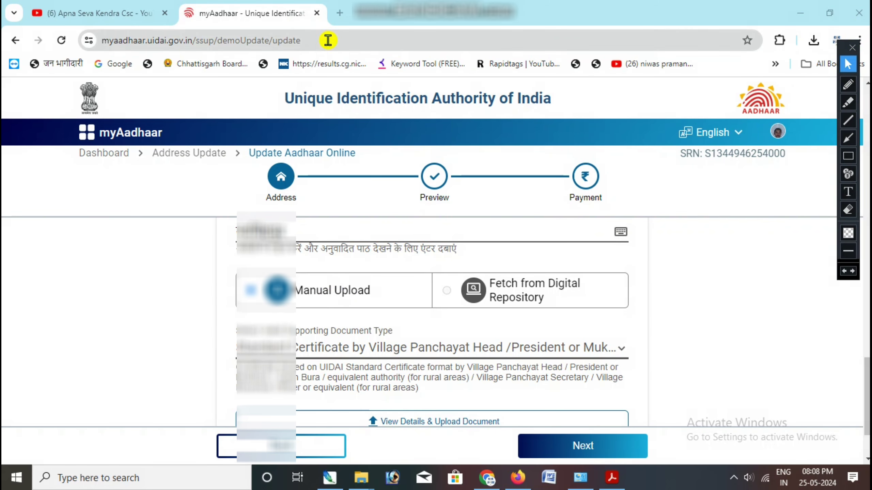
Switch to Adobe Acrobat to review the resident and certifier sections of the certificate form in 2.pdf, then return to the address form
click(612, 477)
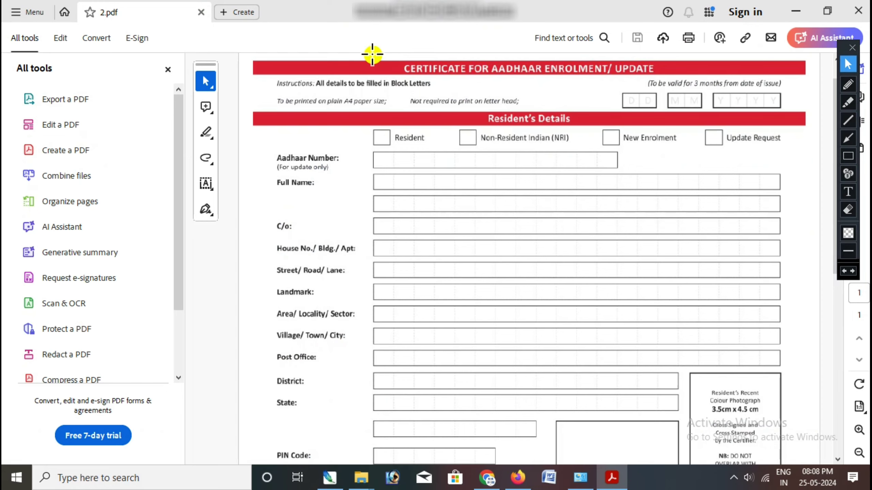
scroll(462, 173, down, 10)
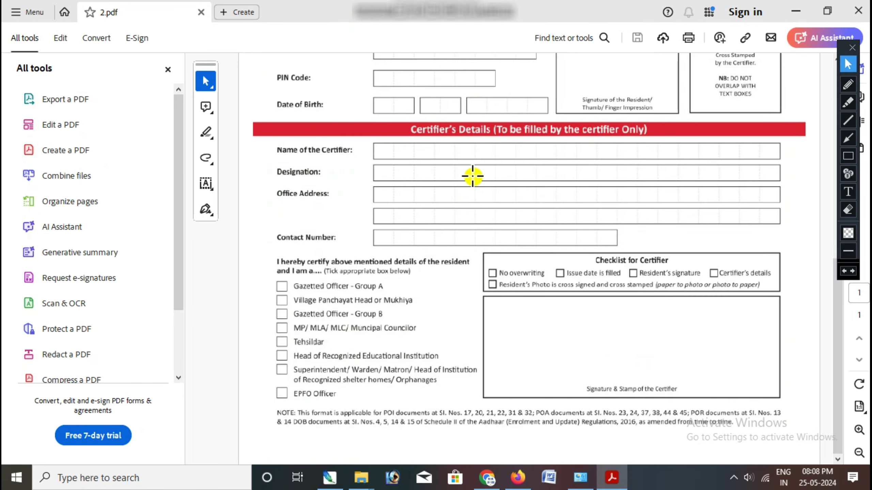
scroll(479, 238, up, 10)
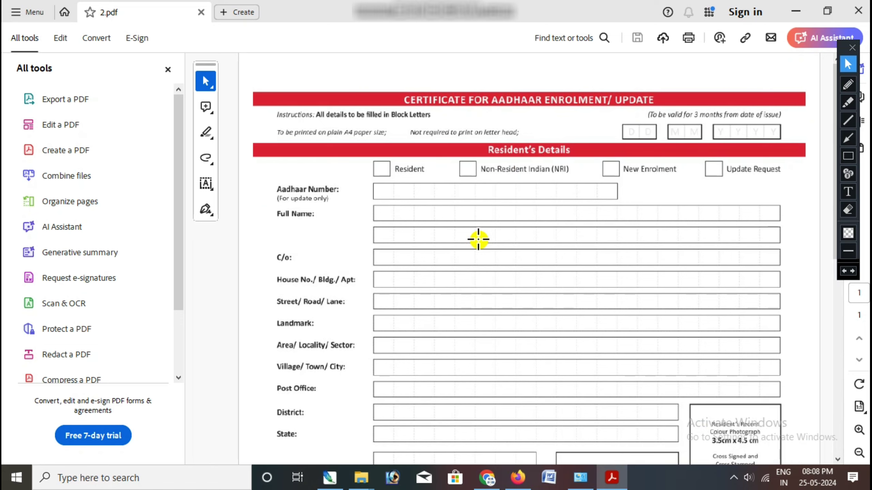
scroll(479, 240, down, 5)
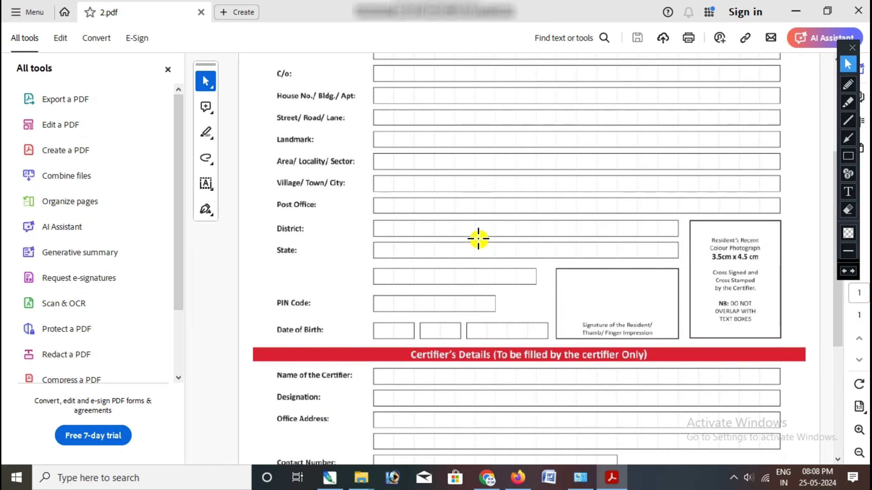
scroll(479, 239, up, 5)
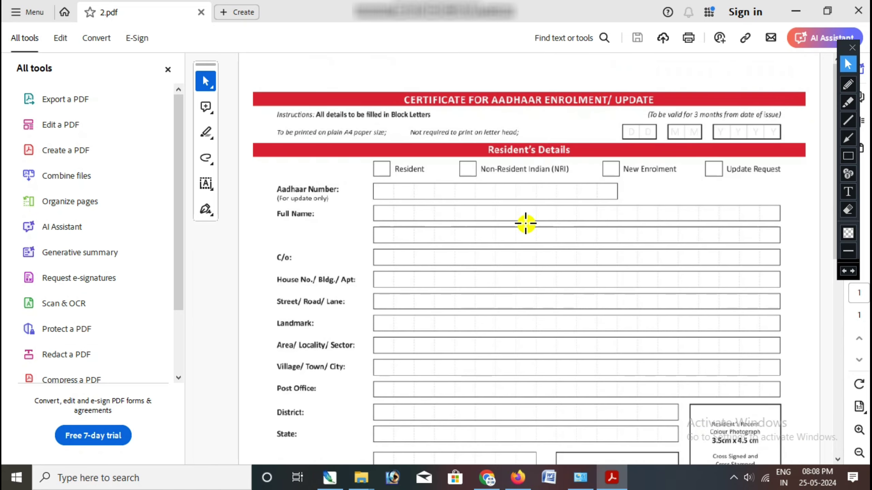
click(795, 13)
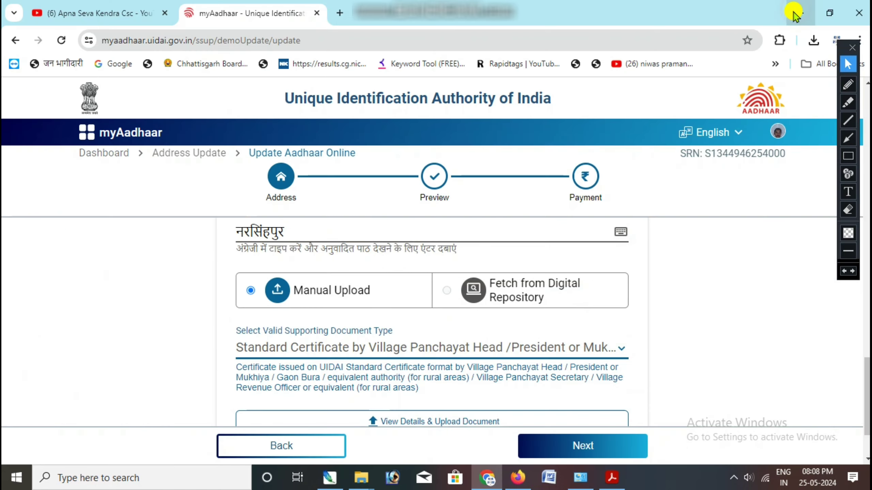
Frame the View Details & Upload Document control in red
scroll(385, 362, down, 2)
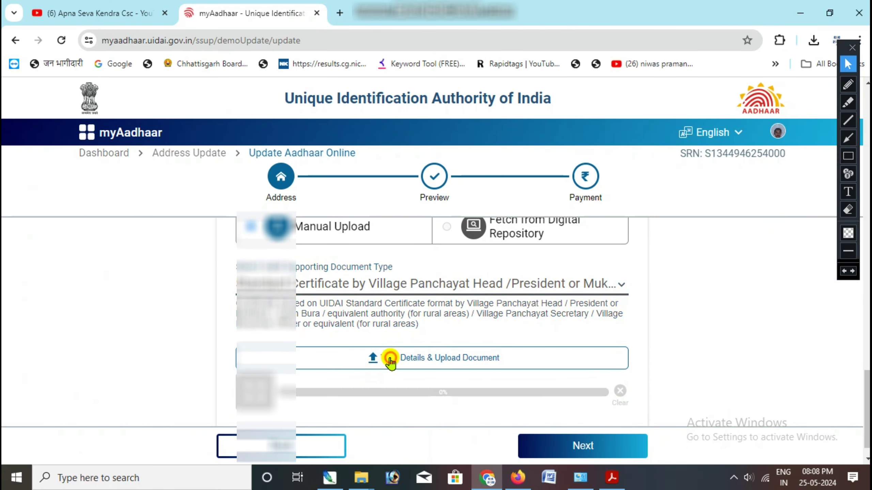
click(391, 359)
click(557, 318)
click(847, 157)
mouse_move(321, 335)
mouse_down()
mouse_move(393, 366)
mouse_move(568, 379)
mouse_up()
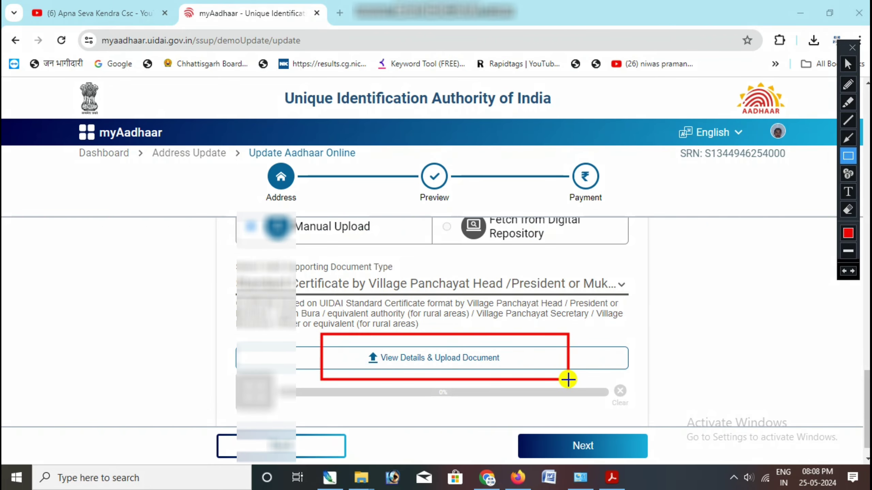
Upload the supporting document file from the Desktop folder and clear the red frame around the upload control
click(460, 359)
click(377, 320)
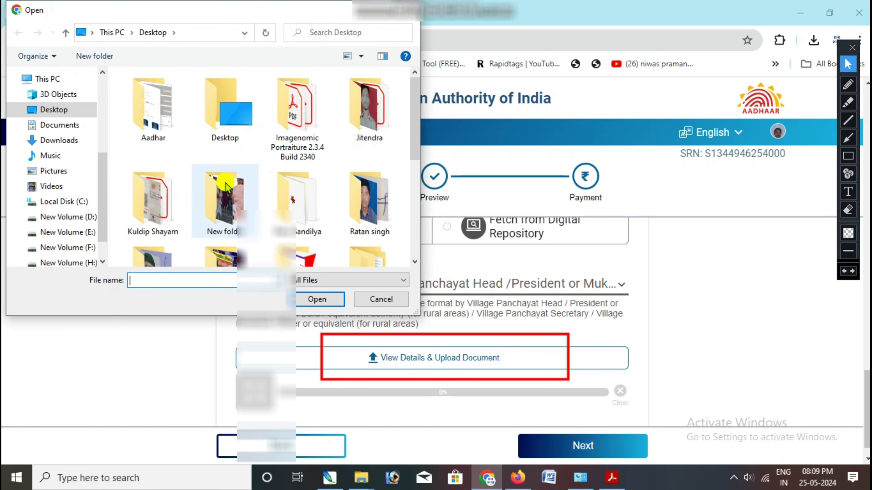
scroll(227, 189, down, 10)
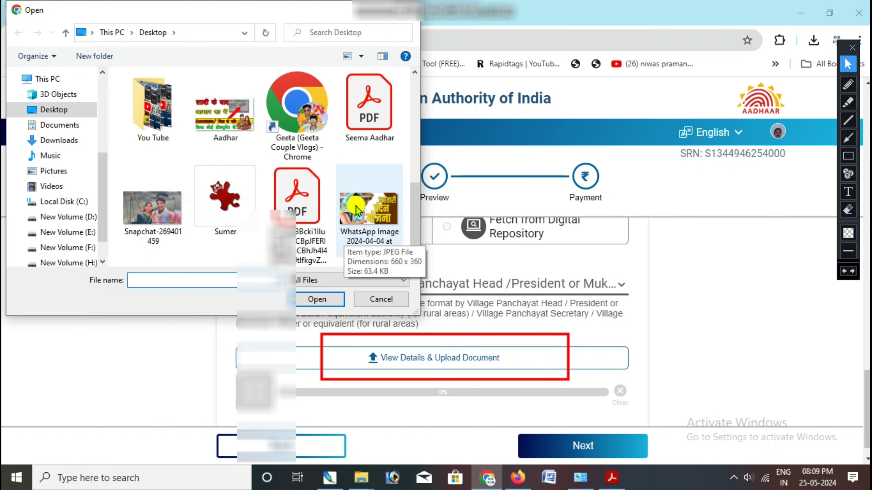
click(369, 103)
click(319, 299)
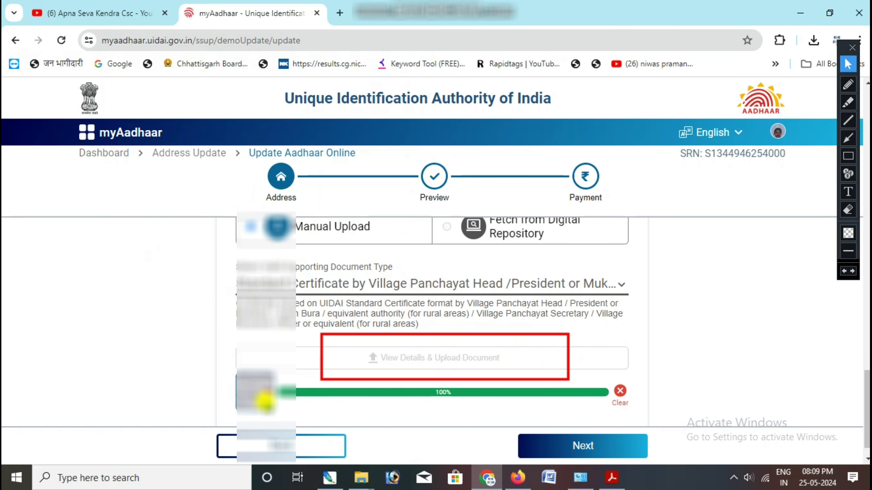
click(847, 211)
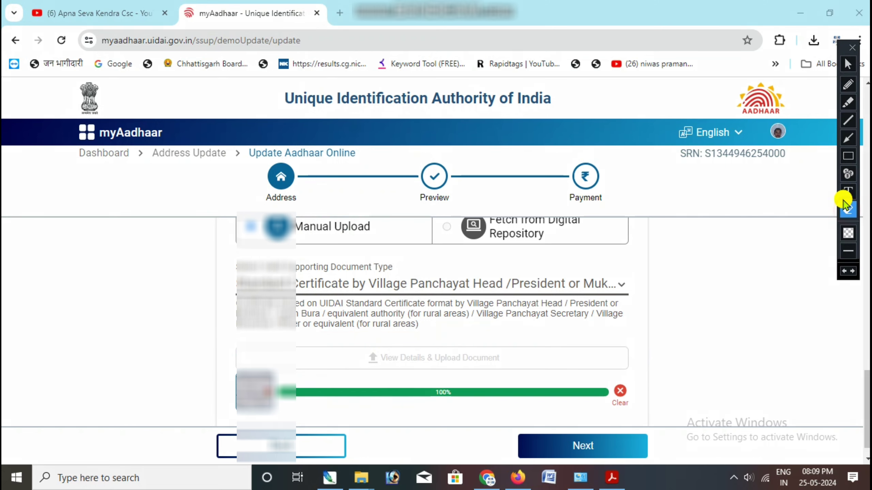
Frame the Next control in red and advance the request to the Preview stage, clearing the mark
scroll(498, 273, down, 1)
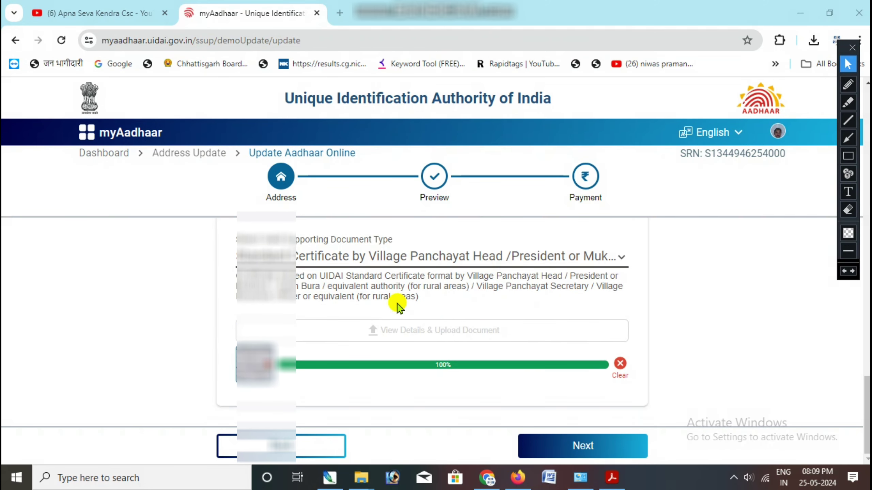
click(847, 154)
drag(516, 427, 655, 465)
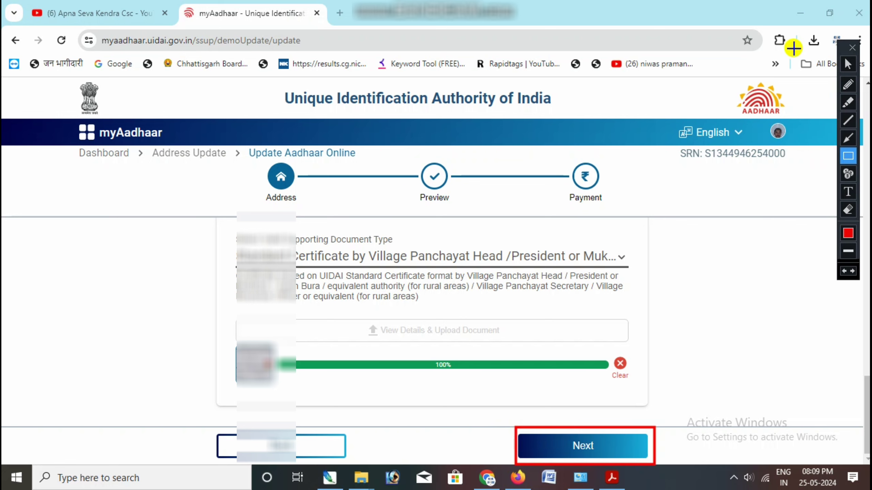
click(852, 67)
click(583, 446)
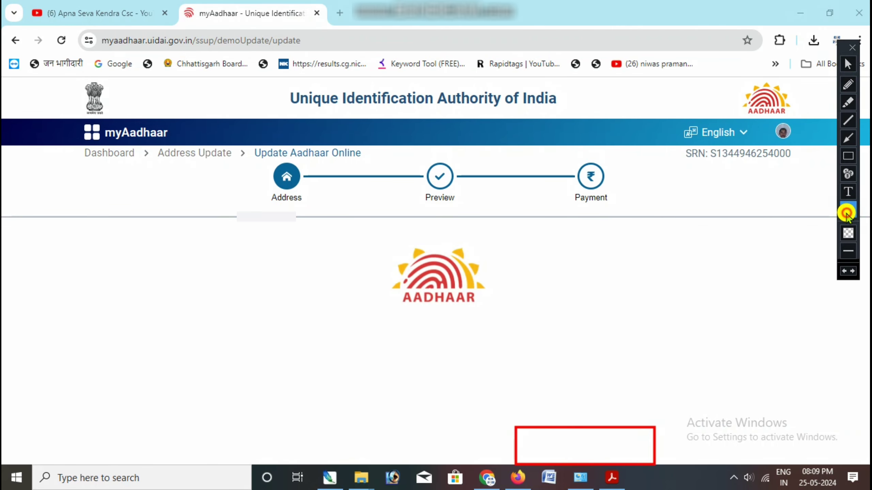
click(847, 210)
click(848, 64)
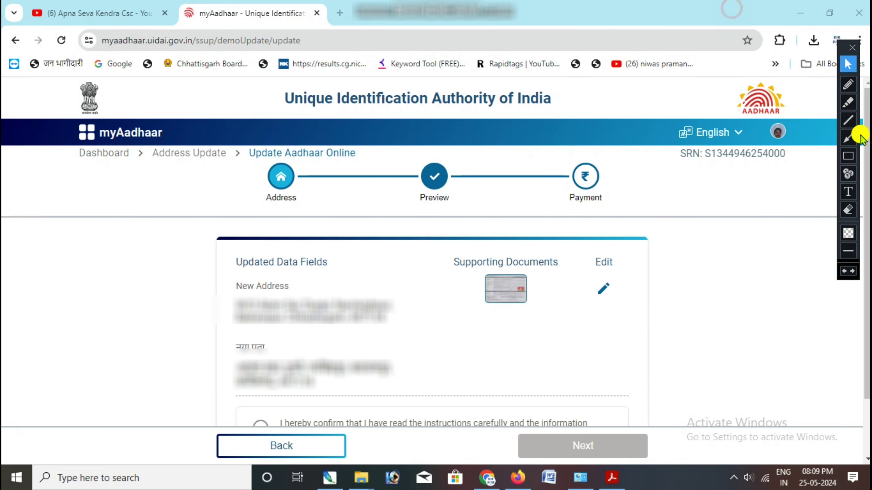
Frame the new address in both languages, the supporting document thumbnail and the Edit option in red, then clear the marks
click(847, 156)
mouse_move(226, 283)
mouse_down()
mouse_move(321, 321)
mouse_move(400, 328)
mouse_up()
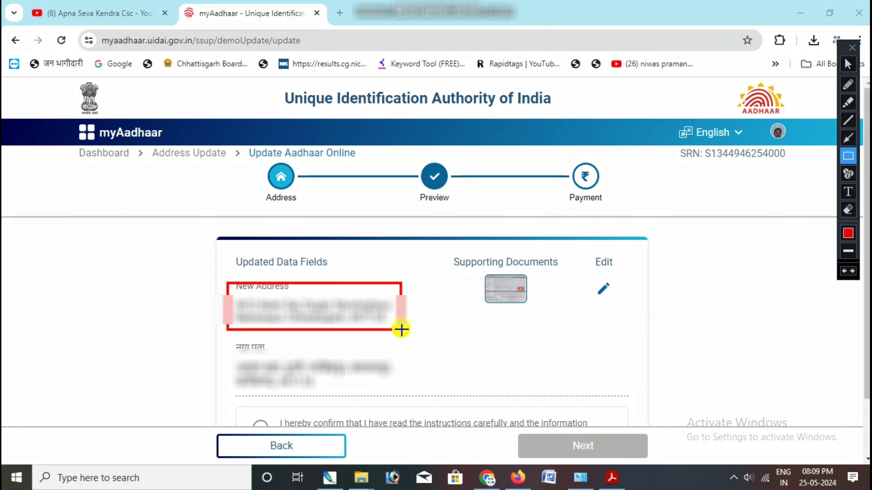
drag(223, 345, 358, 393)
drag(469, 264, 539, 310)
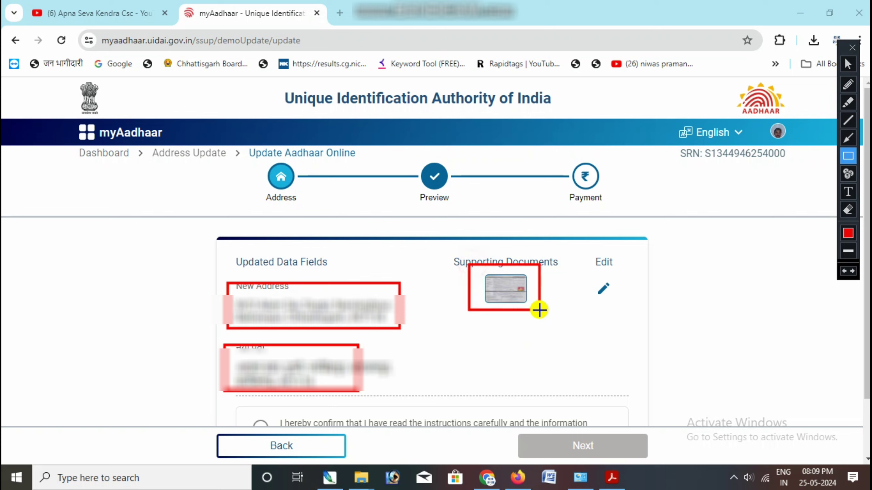
drag(579, 241, 629, 309)
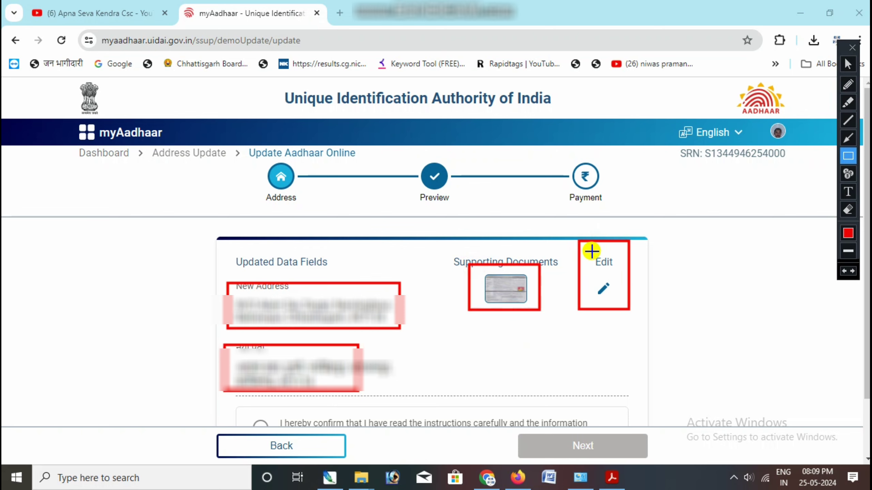
drag(591, 252, 614, 269)
click(847, 63)
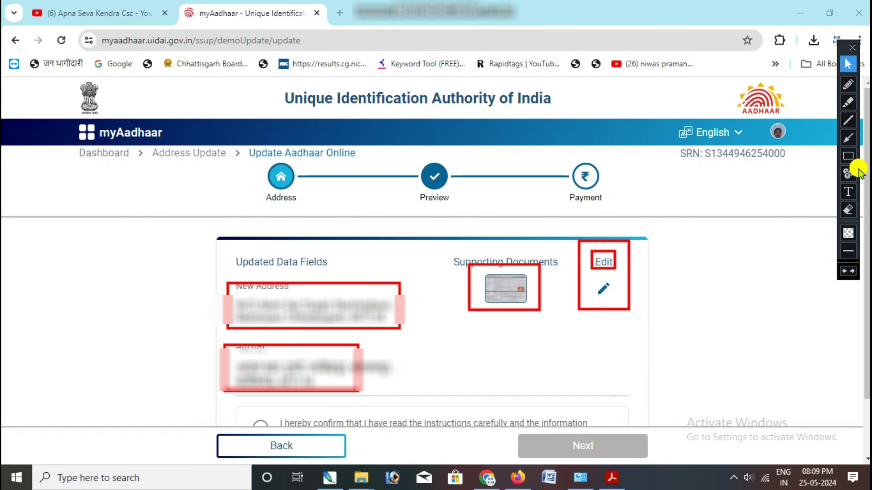
click(852, 206)
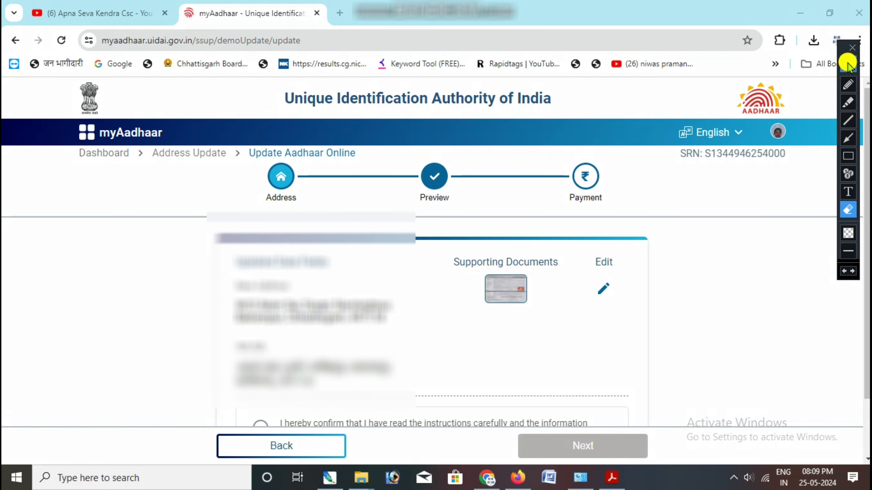
Frame the confirmation below the address preview in red and accept its declaration, clearing the mark
scroll(555, 273, down, 2)
click(848, 156)
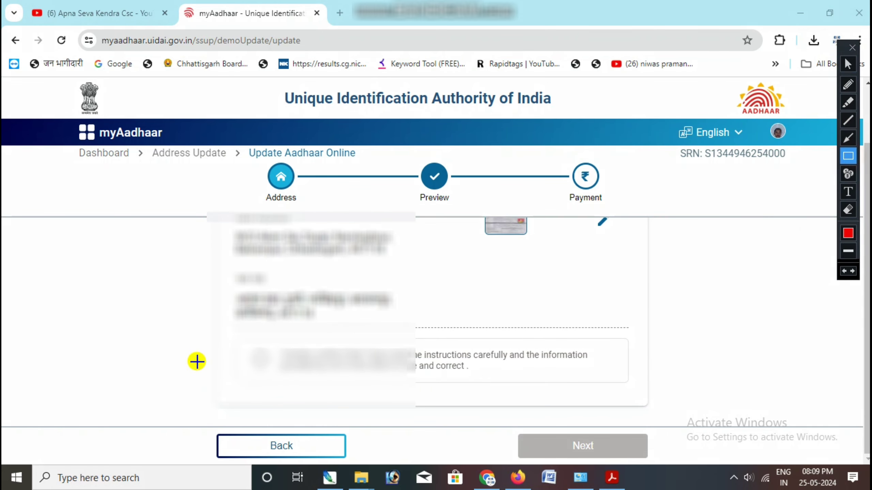
drag(242, 329, 345, 392)
click(848, 64)
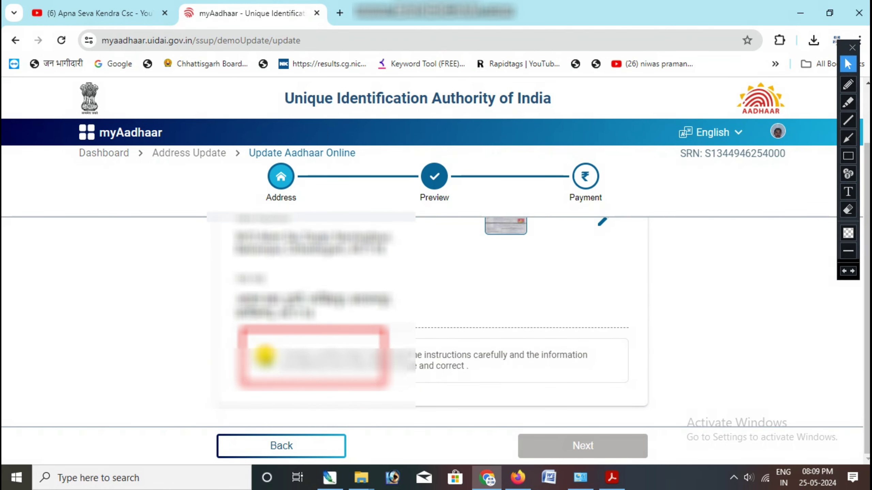
click(260, 357)
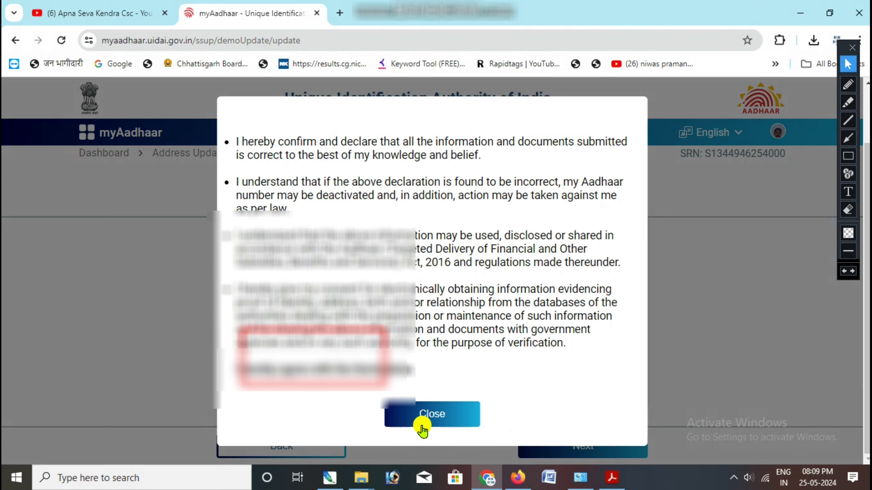
click(417, 415)
click(844, 210)
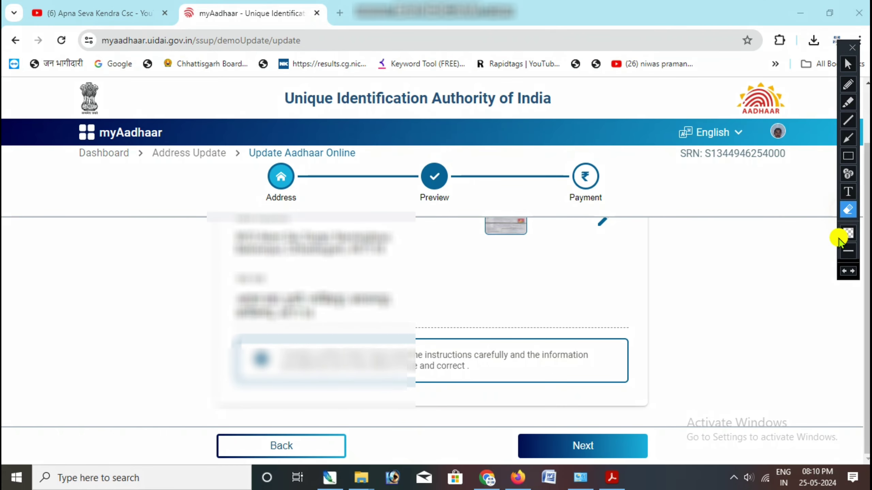
Frame the Next control on the preview in red and advance to the Payment stage, clearing the mark
click(848, 157)
drag(496, 427, 634, 458)
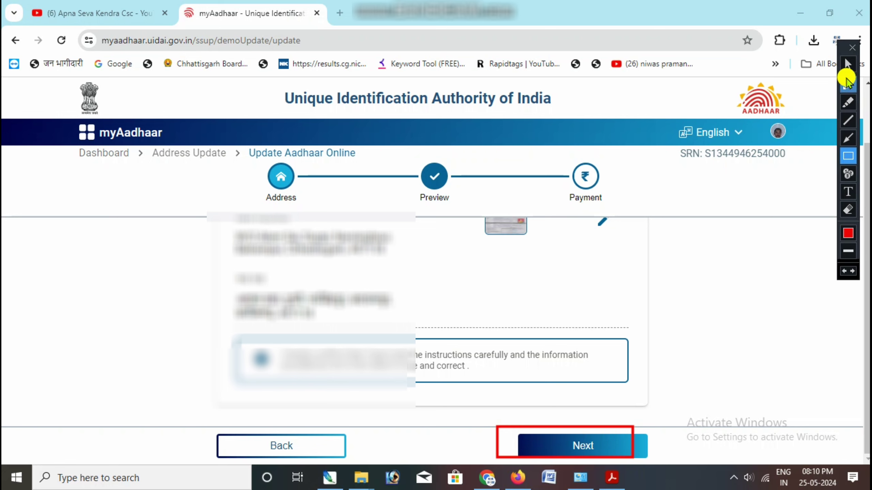
click(847, 65)
click(569, 446)
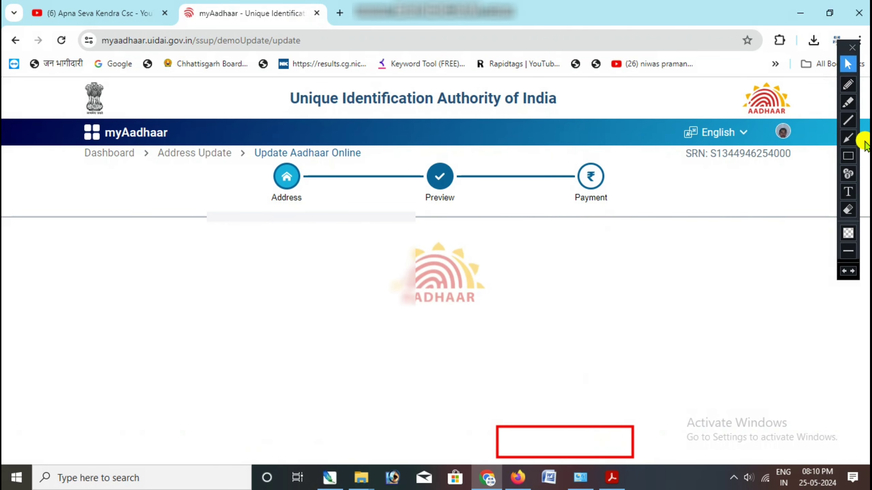
click(849, 209)
Frame the refund-process confirmation and PayUbiz in red, accept the confirmation and choose PayUbiz as the payment option
scroll(343, 278, down, 2)
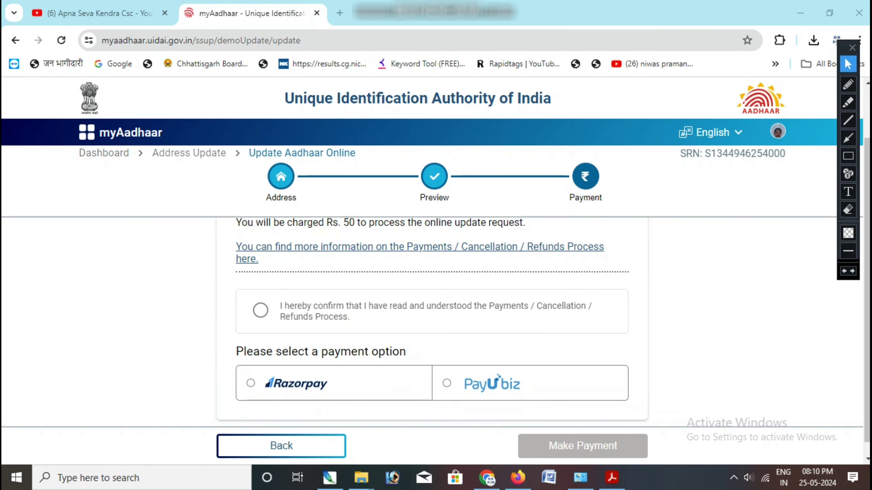
click(849, 156)
drag(237, 287, 321, 330)
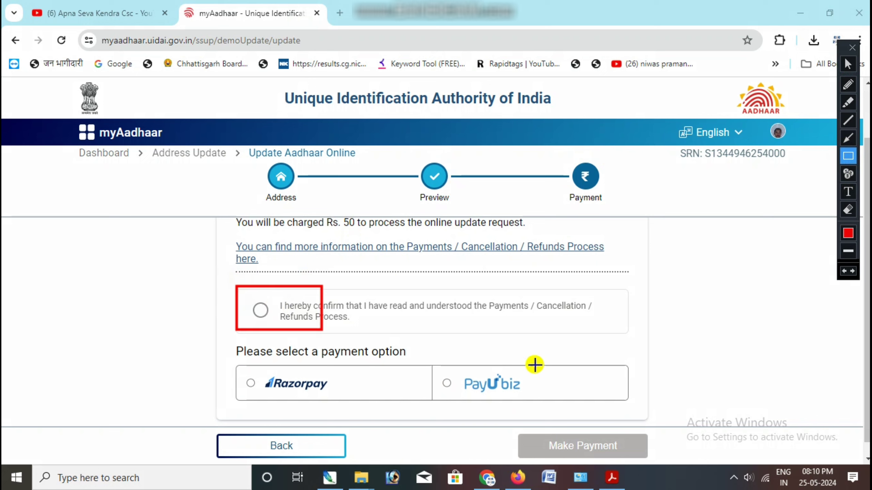
mouse_move(428, 358)
mouse_down()
mouse_move(471, 396)
mouse_move(528, 401)
mouse_up()
click(848, 64)
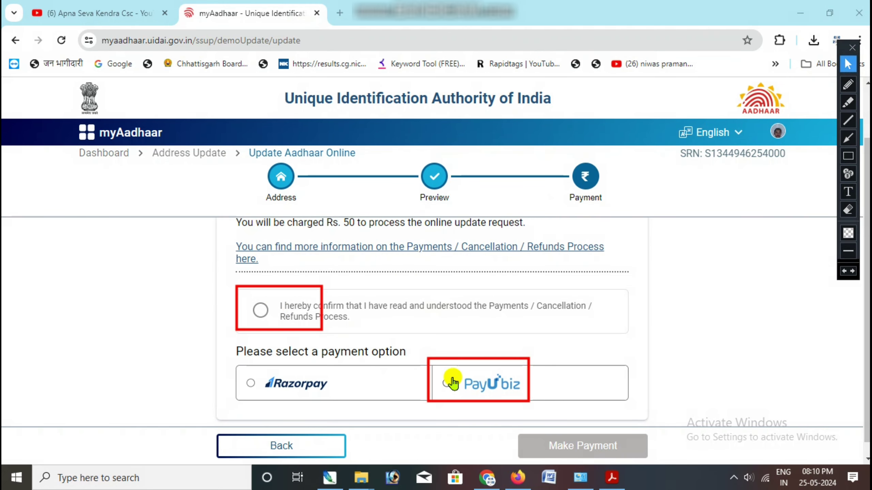
click(261, 313)
Frame the Make Payment control in red and proceed to the PayU payment page, clearing all marks
click(847, 156)
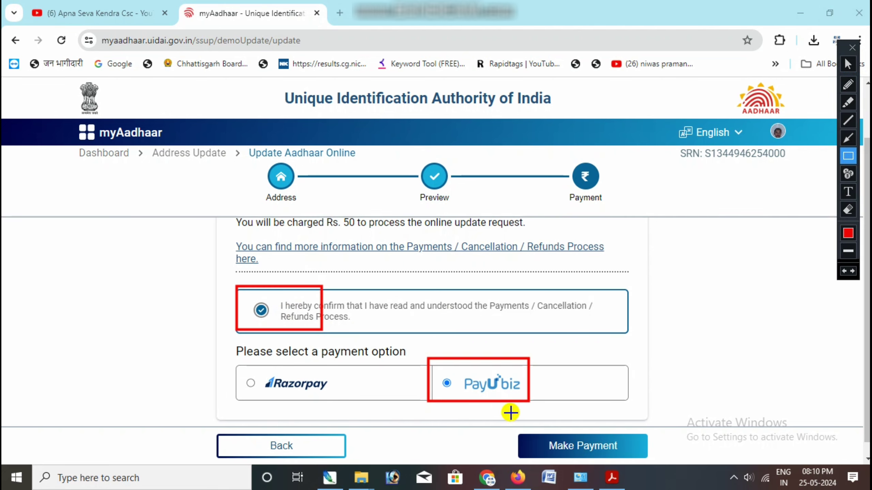
drag(511, 413, 653, 468)
click(849, 65)
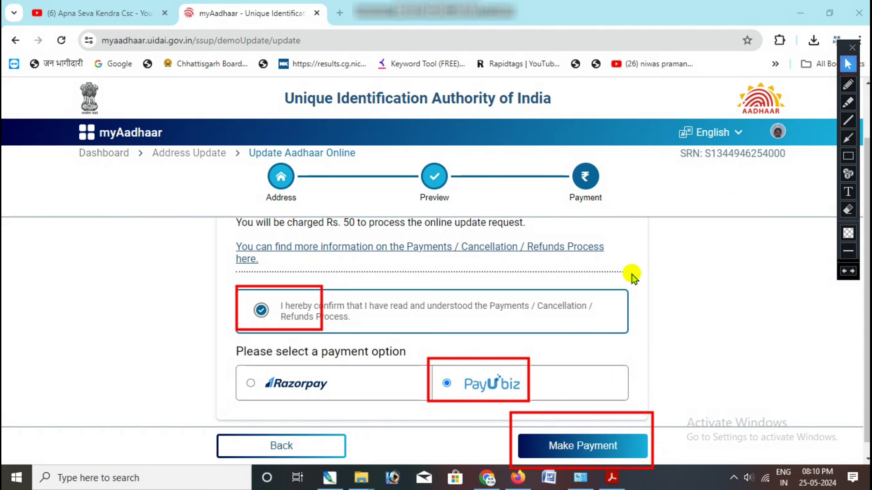
click(590, 446)
click(848, 210)
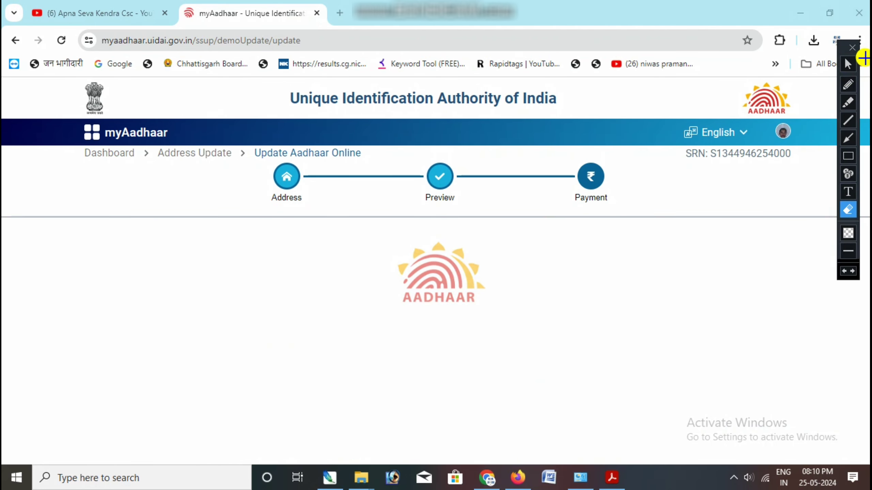
click(846, 65)
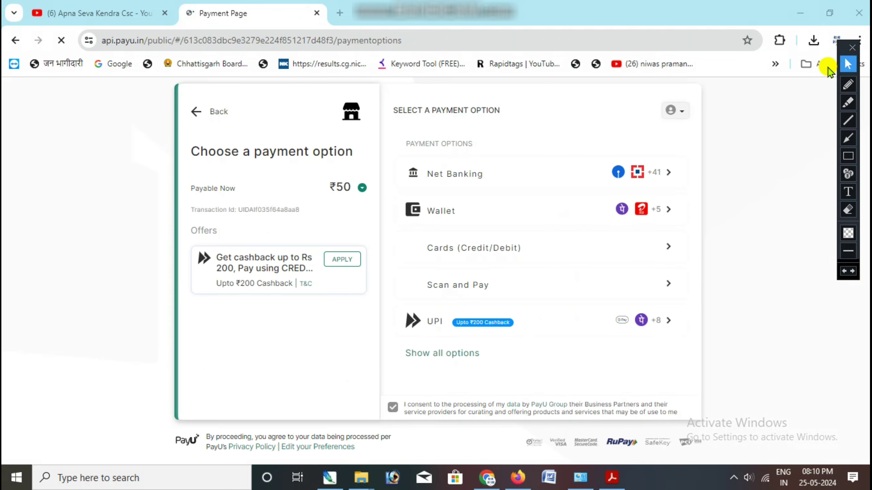
Frame the Wallet payment option in red and choose it, clearing the mark
click(847, 156)
mouse_move(429, 293)
mouse_down()
mouse_move(617, 317)
mouse_move(678, 316)
mouse_up()
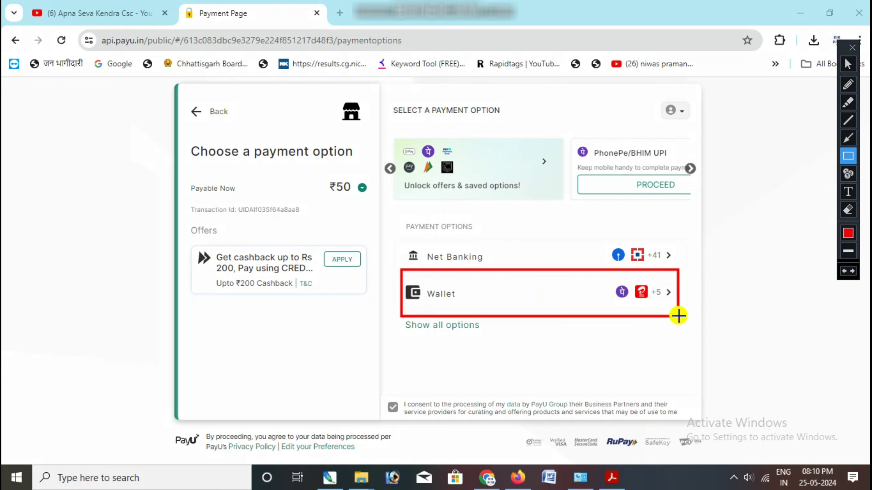
click(856, 63)
click(523, 295)
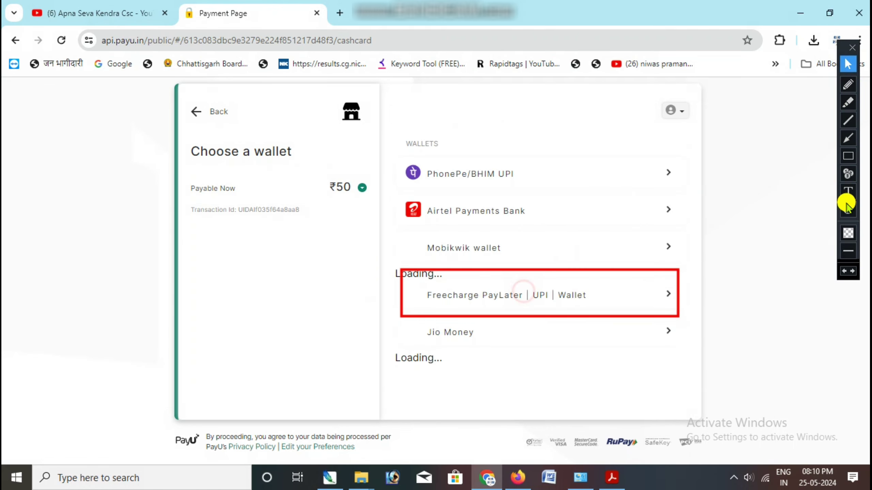
click(848, 210)
Frame PhonePe/BHIM UPI in the wallet list in red and select it, clearing the mark
click(848, 157)
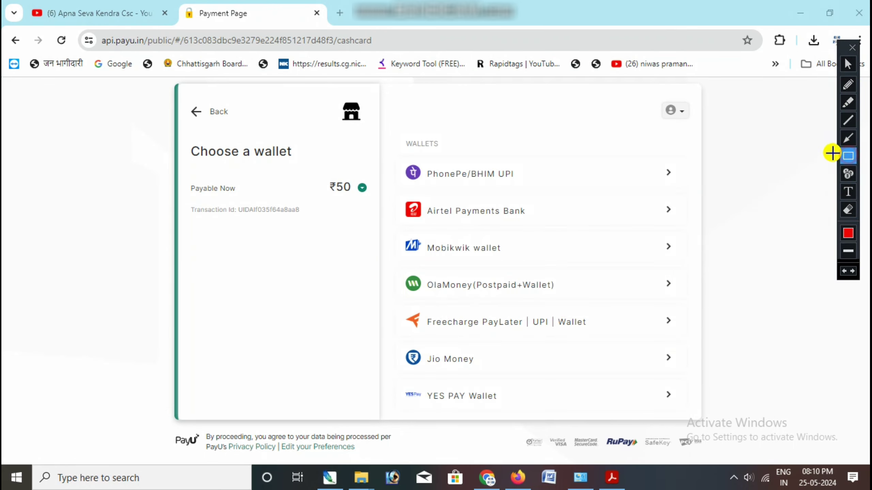
drag(396, 150, 606, 189)
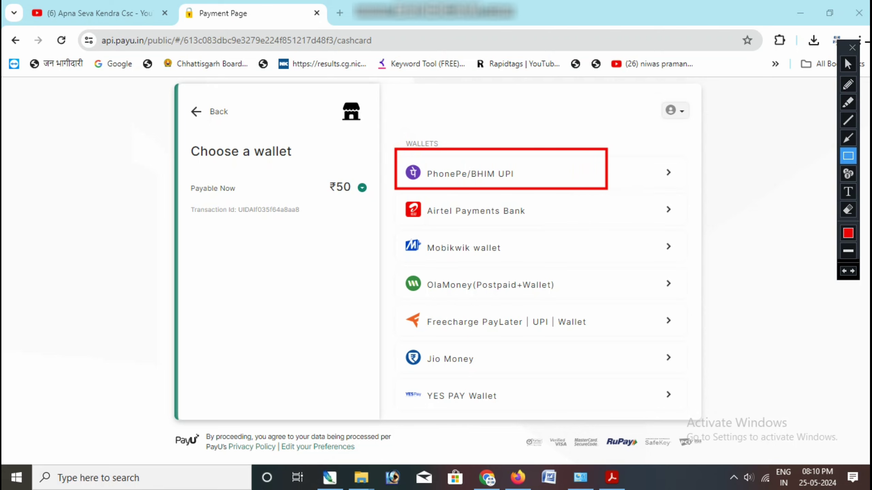
click(848, 65)
click(476, 171)
click(848, 209)
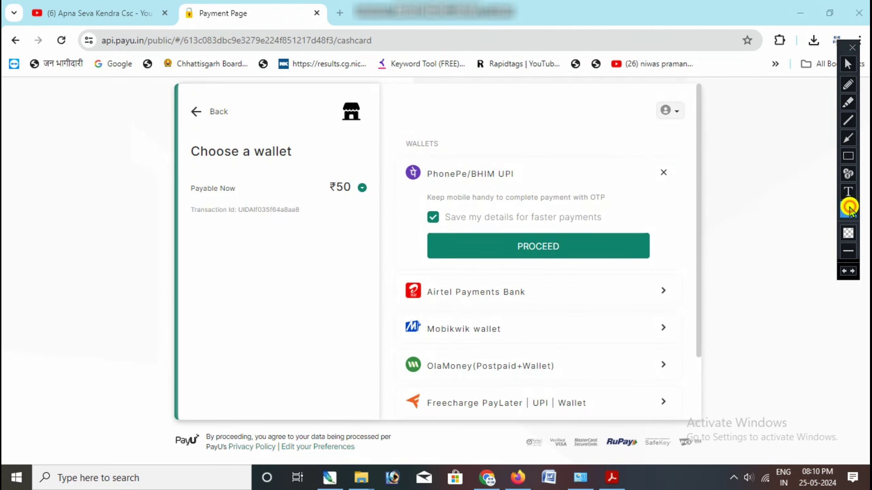
Proceed with the PhonePe/BHIM UPI payment and reveal the QR code for scanning
click(847, 64)
click(528, 244)
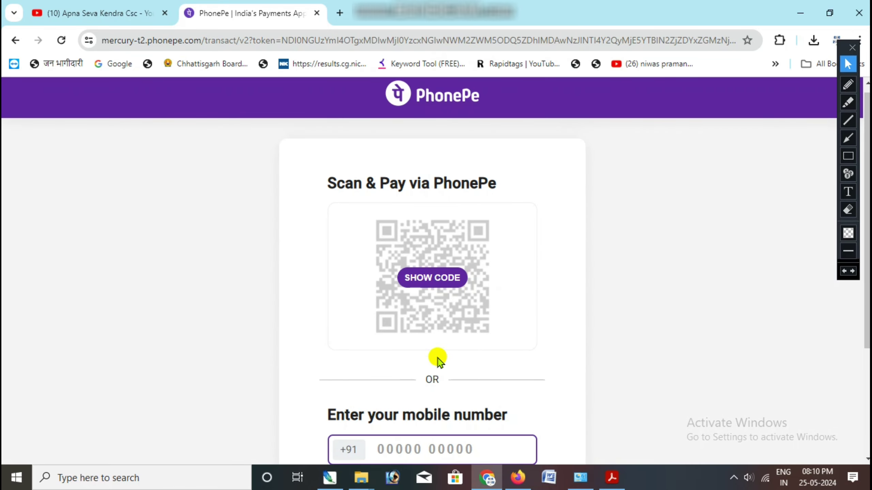
click(441, 279)
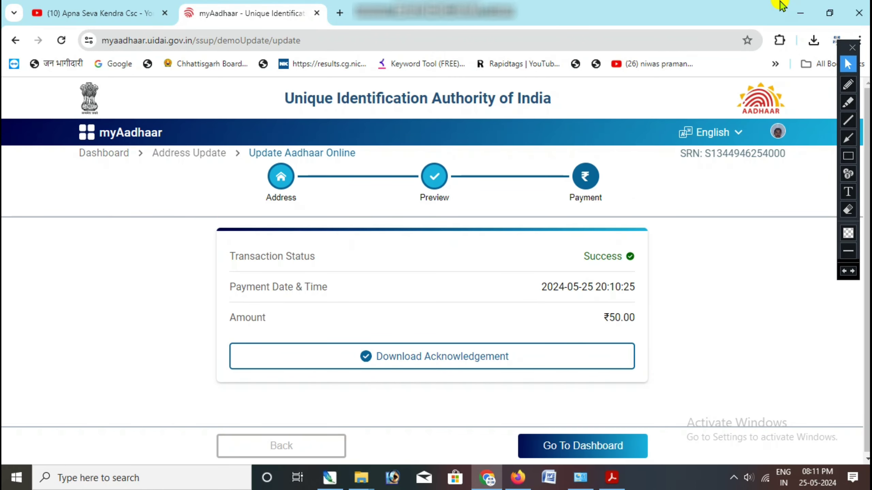
Frame the transaction status, date and amount details in red, and separately frame the Download Acknowledgement control
click(848, 156)
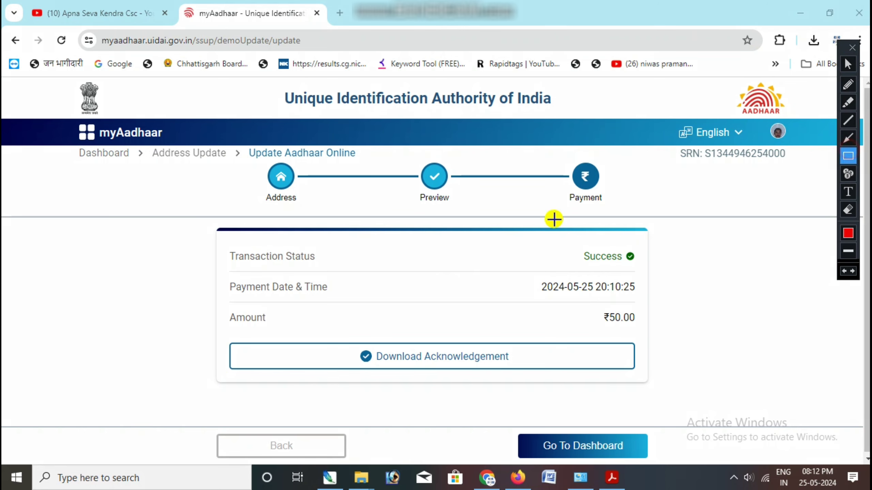
drag(205, 227, 677, 333)
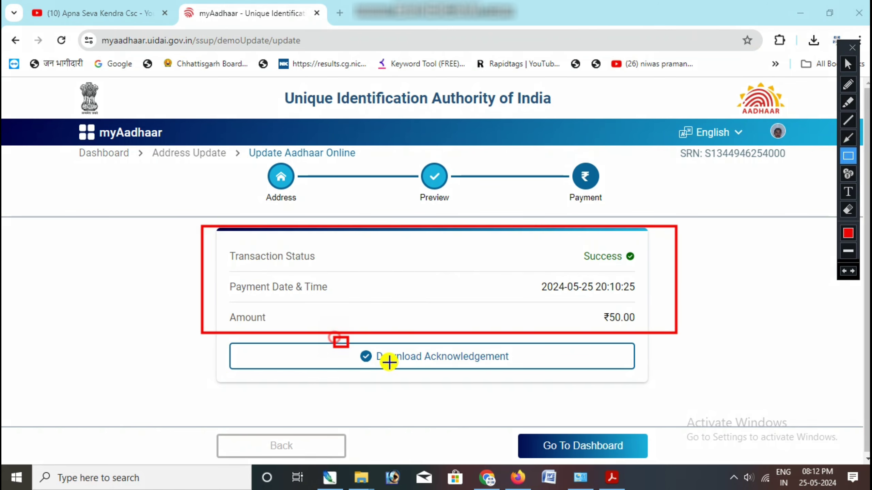
drag(389, 363, 541, 374)
click(857, 63)
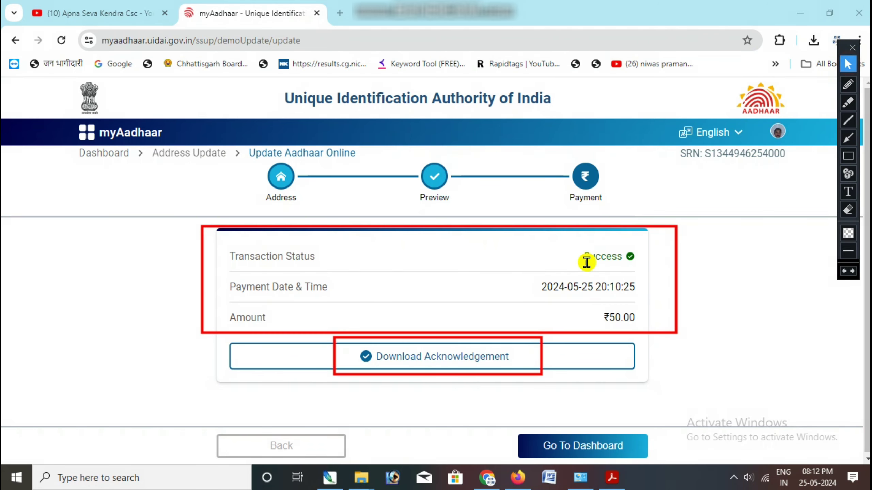
Download the acknowledgement slip and open the downloaded PDF, clearing all red marks
click(473, 360)
key(Return)
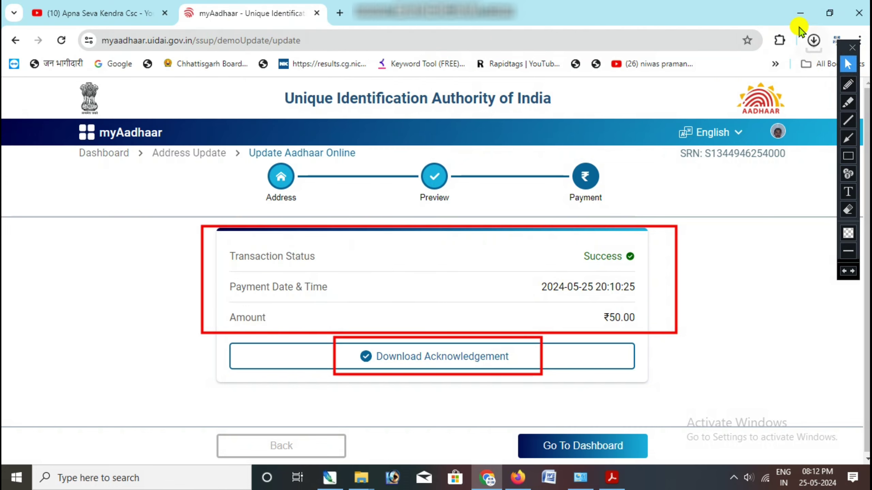
click(805, 41)
click(654, 100)
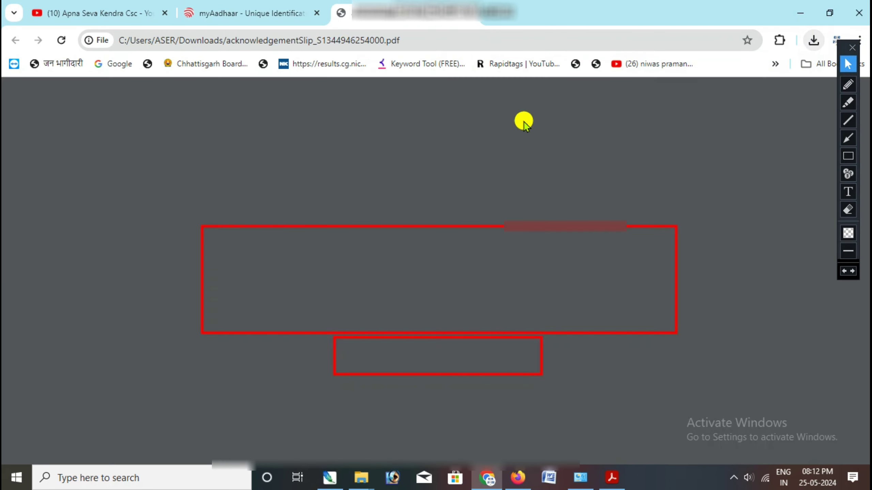
click(848, 210)
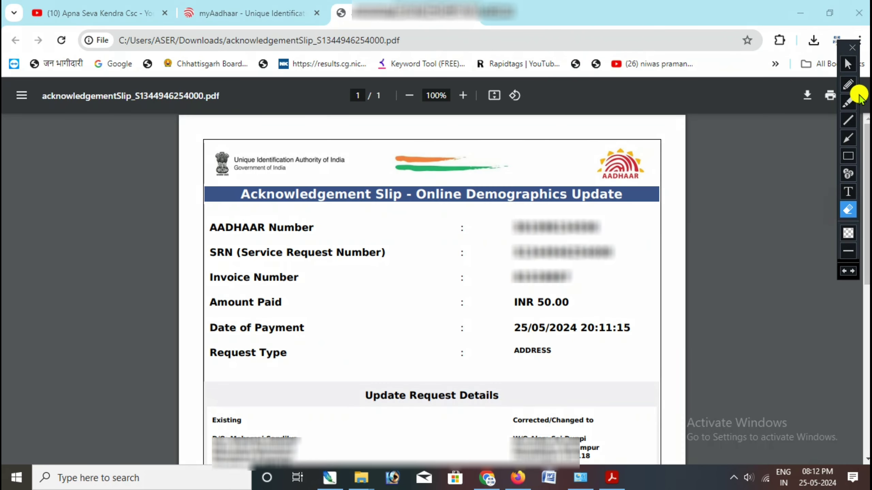
Frame the slip's identification numbers, amount, payment date, request type, and existing and corrected address details in red, and clear the marks
click(848, 156)
drag(513, 285, 572, 312)
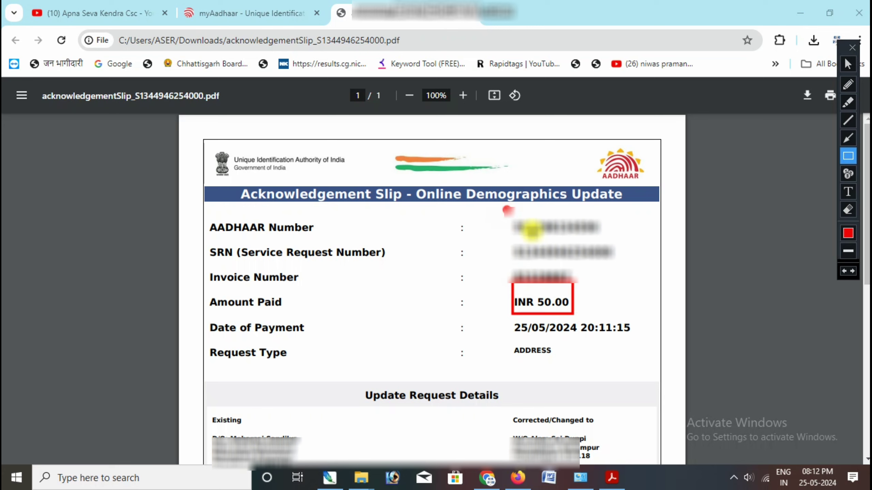
drag(534, 231, 607, 280)
drag(508, 305, 641, 357)
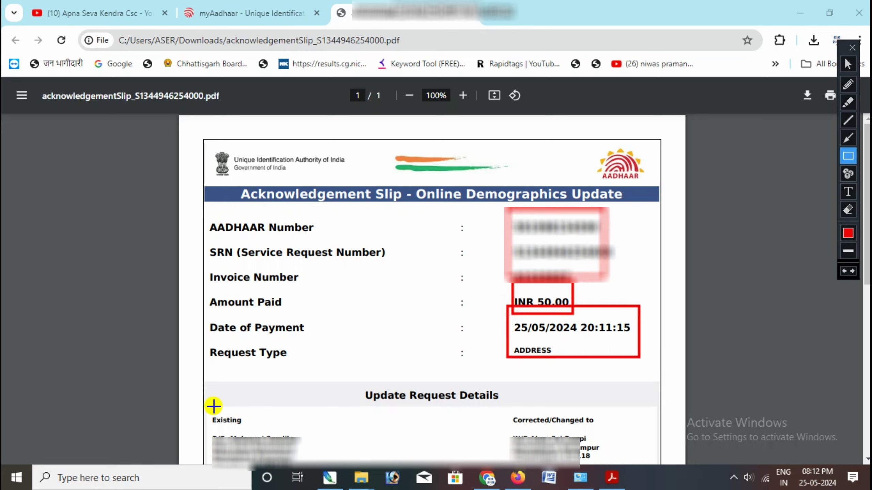
mouse_move(214, 406)
mouse_down()
mouse_move(282, 467)
mouse_move(325, 468)
mouse_up()
drag(501, 401, 601, 458)
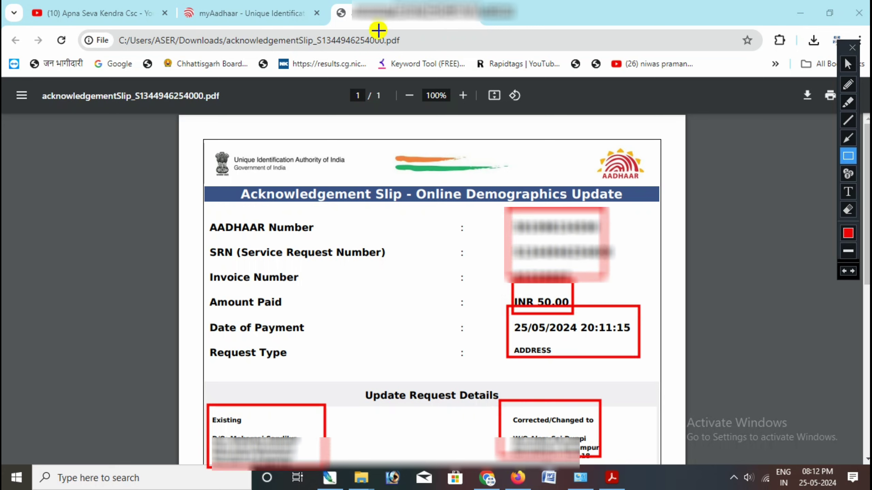
click(848, 207)
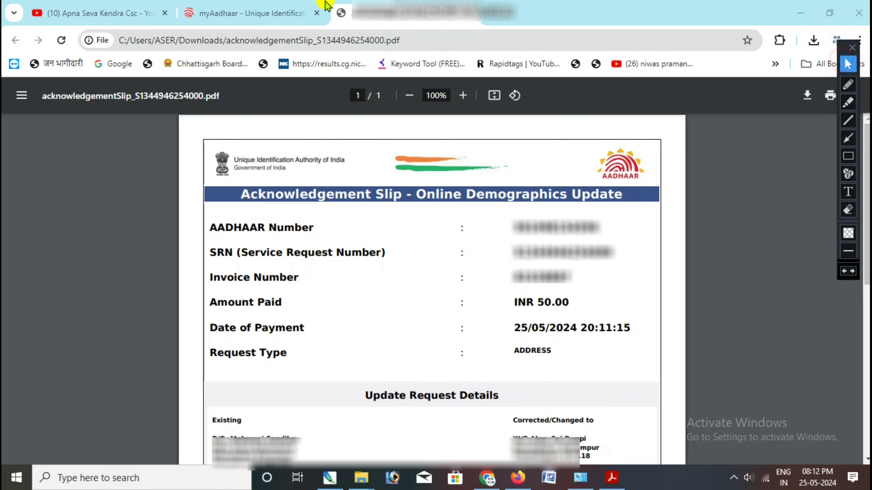
Switch to the Apna Seva Kendra Csc YouTube channel and look through its video list
click(110, 13)
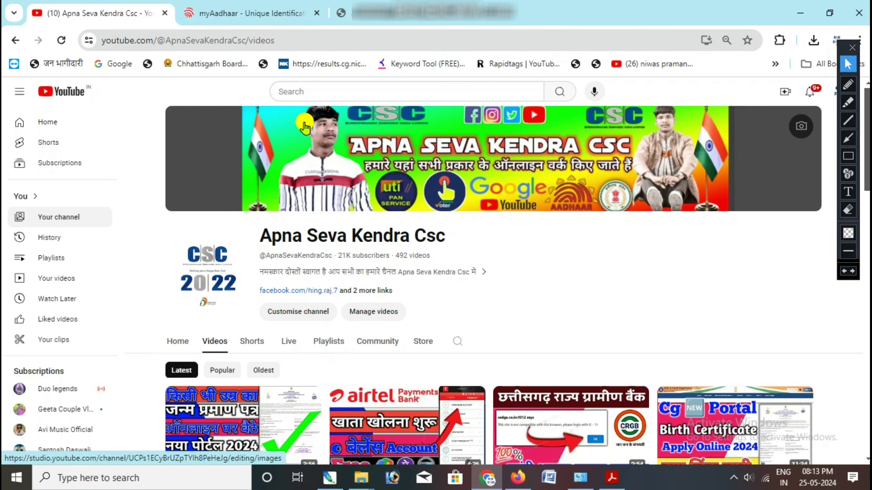
scroll(303, 127, down, 15)
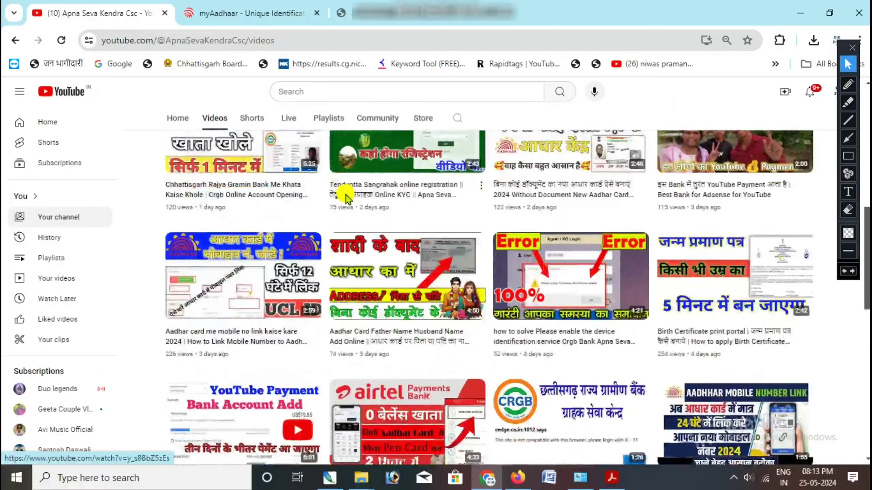
scroll(351, 212, up, 15)
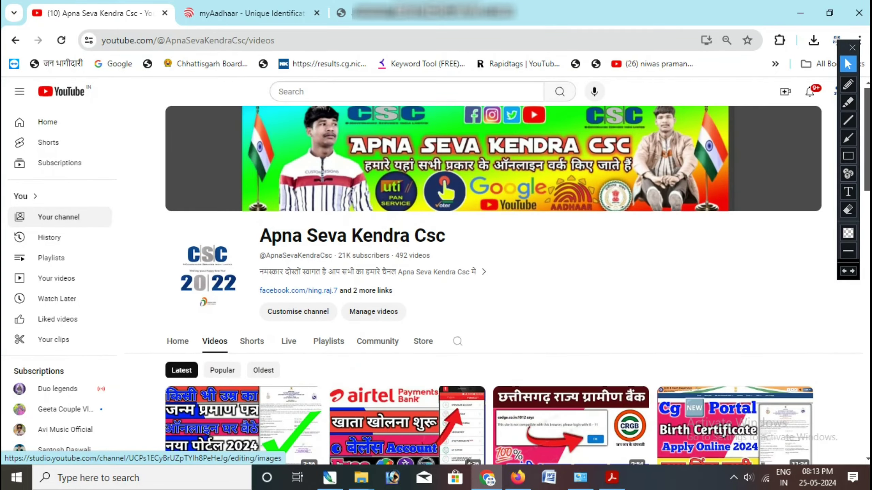
Frame the Apna Seva Kendra Csc channel details and its banner in red, and clear both marks
key(r)
mouse_move(163, 206)
mouse_down()
mouse_move(429, 331)
mouse_move(477, 333)
mouse_up()
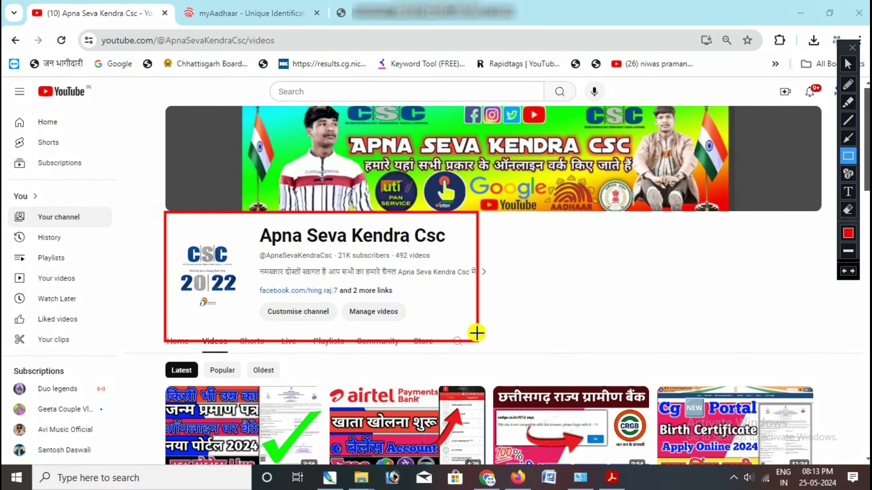
mouse_move(169, 97)
mouse_down()
mouse_move(673, 211)
mouse_move(751, 213)
mouse_up()
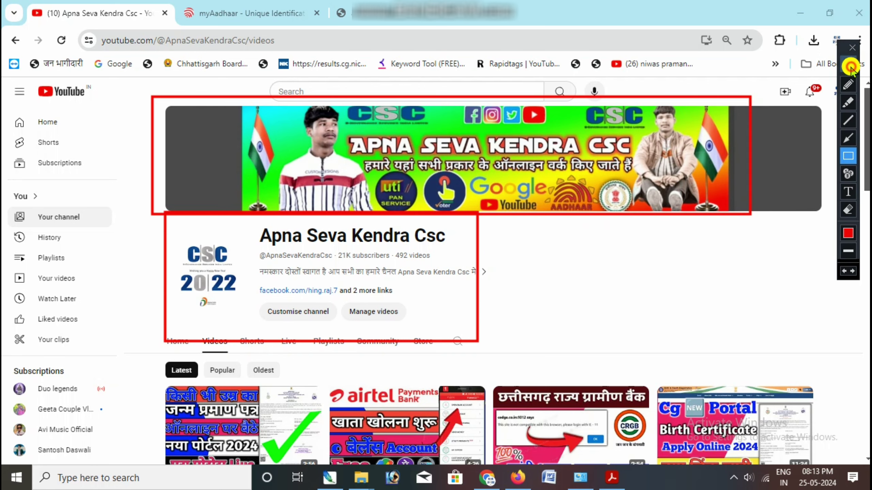
click(849, 65)
click(848, 210)
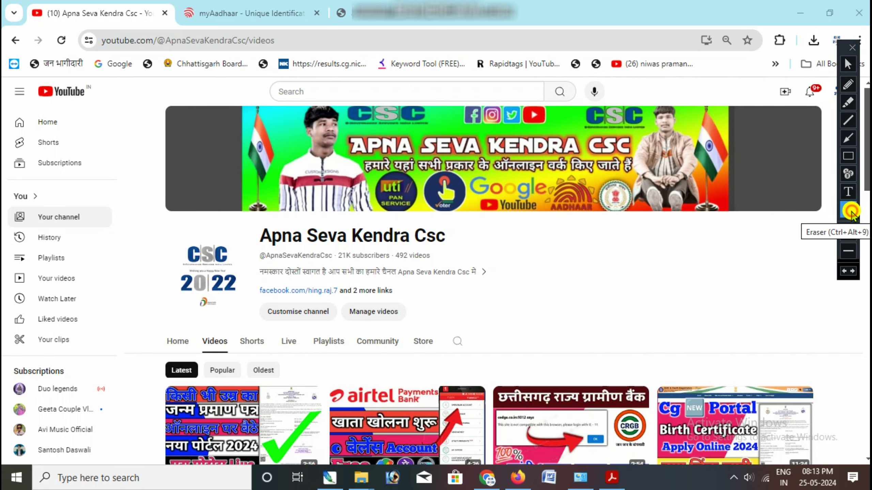